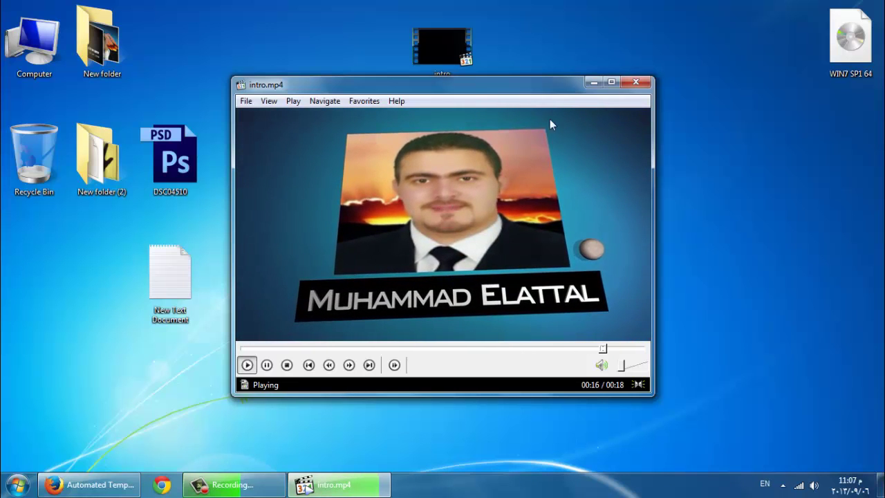
Step: Close the intro.mp4 video, switch to Firefox, and look at the Animoto site before returning to the Flixpress templates page
{"action": "left_click", "coordinate": [636, 83]}
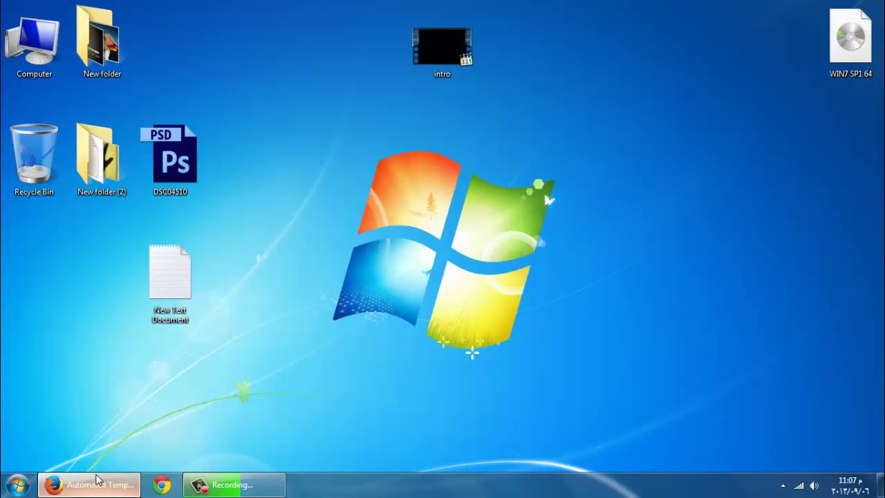
{"action": "mouse_move", "coordinate": [89, 490]}
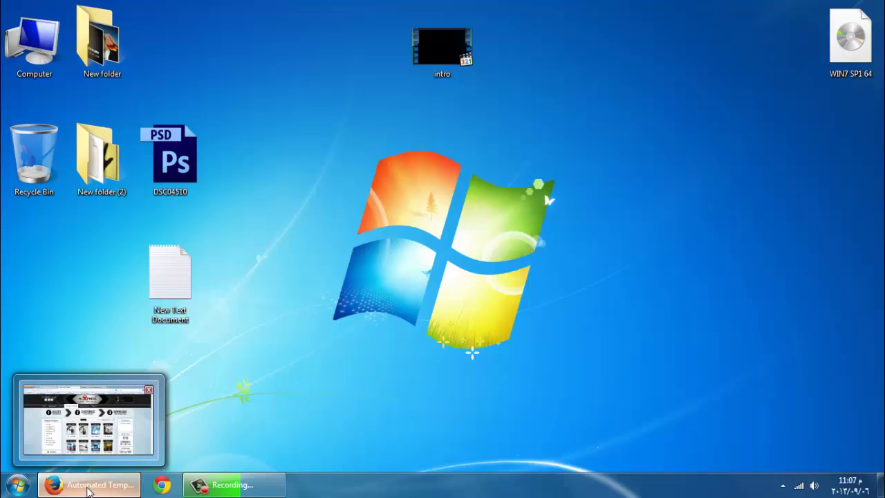
{"action": "left_click", "coordinate": [89, 487]}
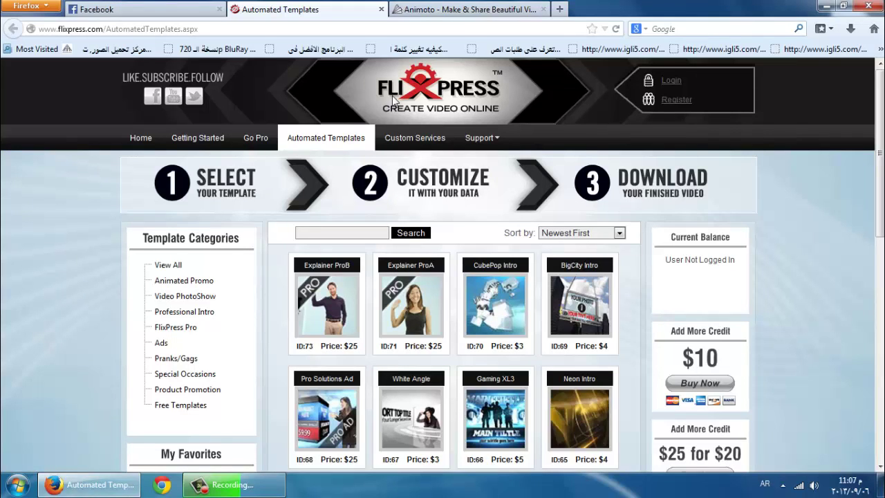
{"action": "left_click", "coordinate": [457, 7]}
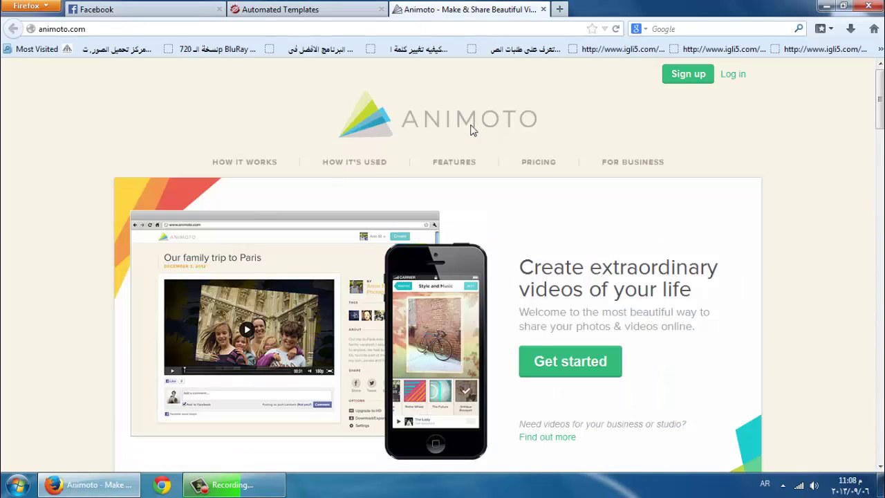
{"action": "left_click", "coordinate": [312, 11]}
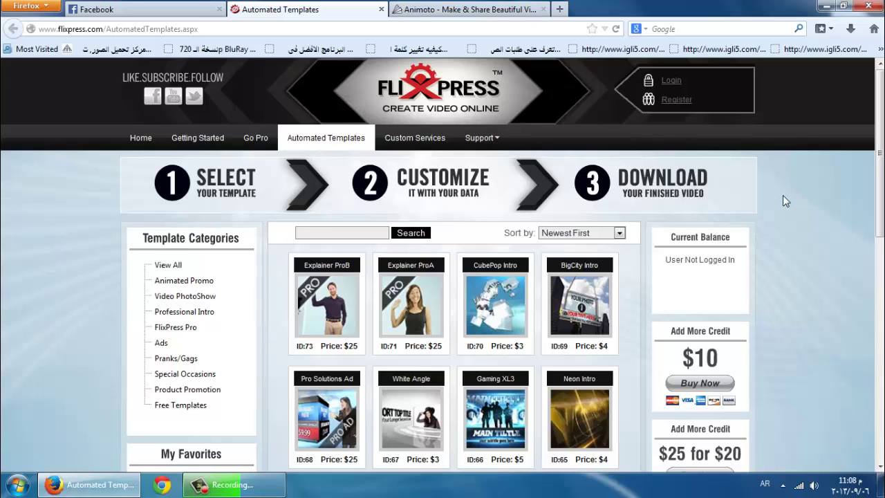
Step: Log in to the Flixpress account by entering the username and password
{"action": "left_click", "coordinate": [670, 81]}
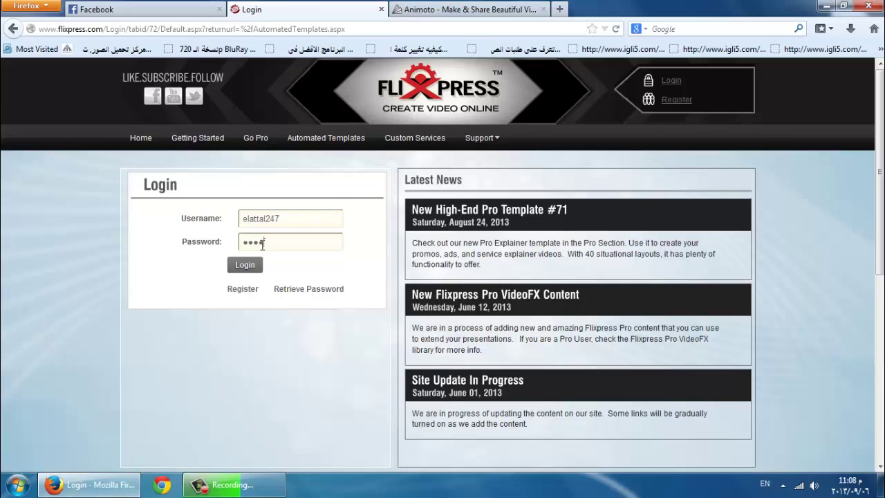
{"action": "type", "text": "x"}
{"action": "key", "text": "Return"}
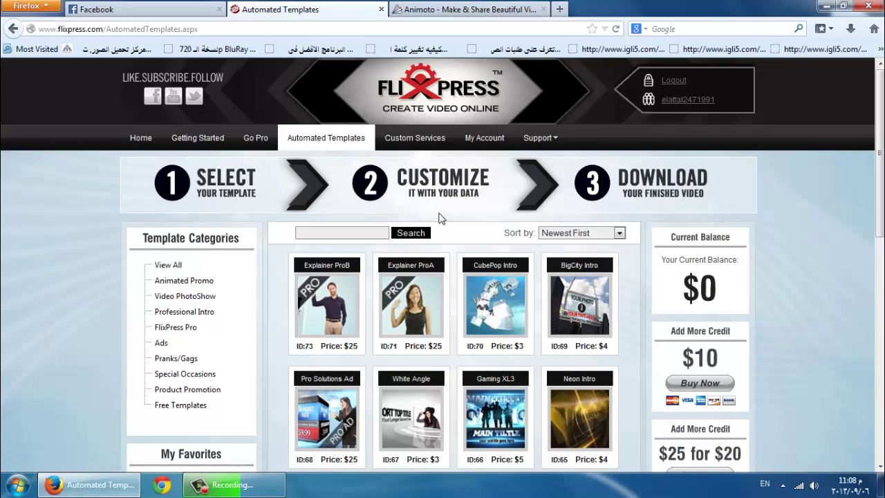
Step: Show the Free Templates category, open the Chain Reaction template's preview and mute its sound
{"action": "scroll", "coordinate": [443, 218], "scroll_direction": "down", "scroll_amount": 2}
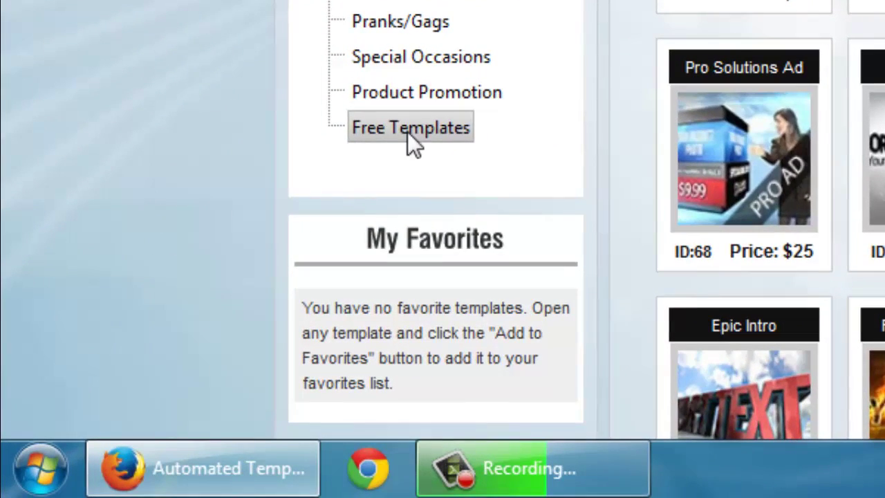
{"action": "left_click", "coordinate": [409, 126]}
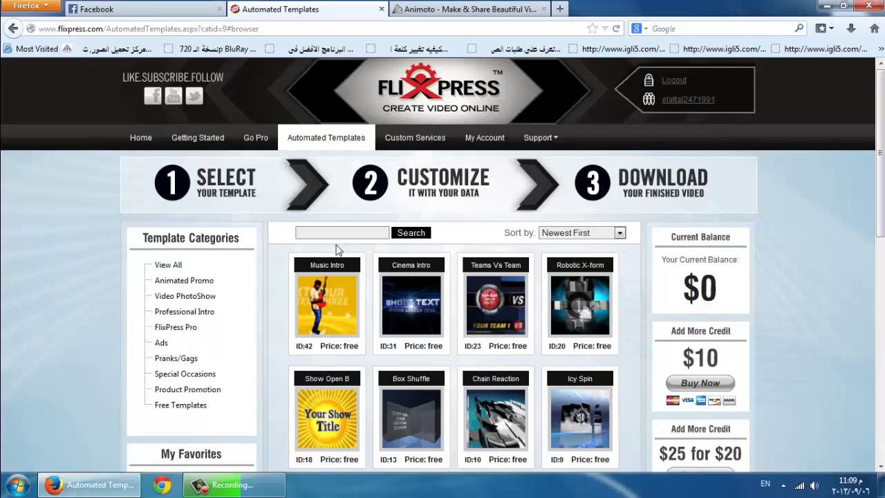
{"action": "scroll", "coordinate": [386, 244], "scroll_direction": "down", "scroll_amount": 5}
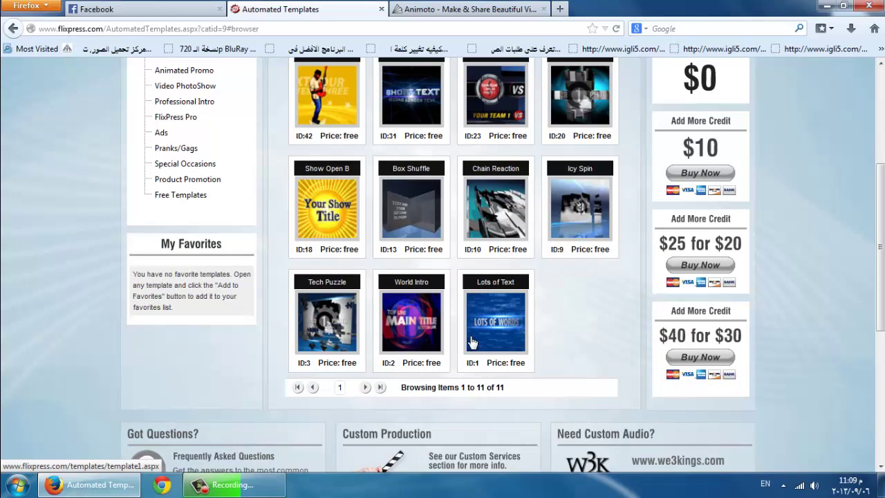
{"action": "scroll", "coordinate": [486, 340], "scroll_direction": "up", "scroll_amount": 2}
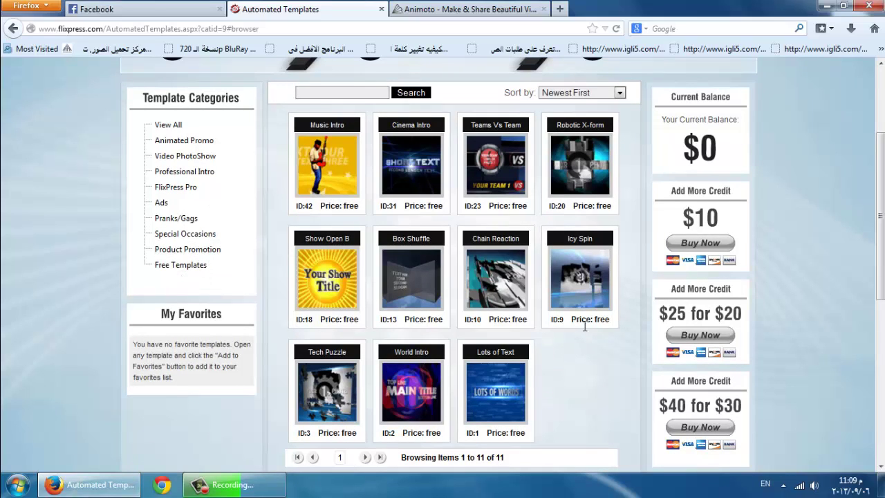
{"action": "left_click", "coordinate": [494, 285]}
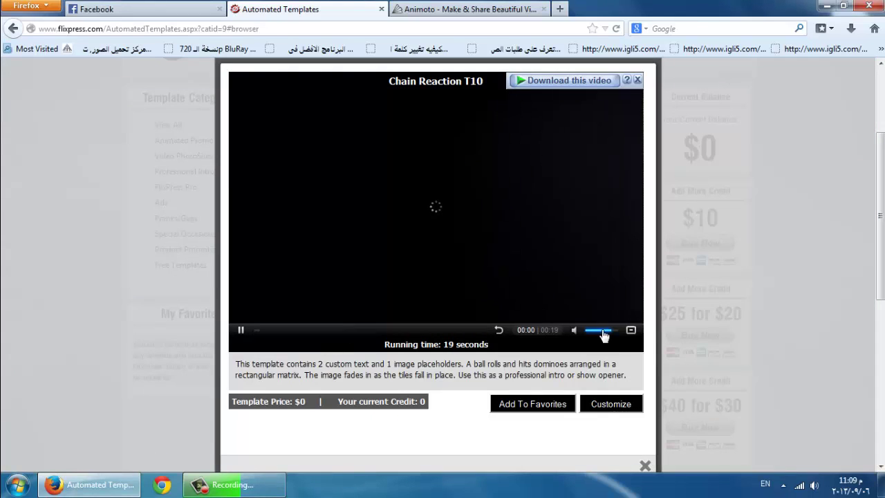
{"action": "left_click", "coordinate": [577, 331]}
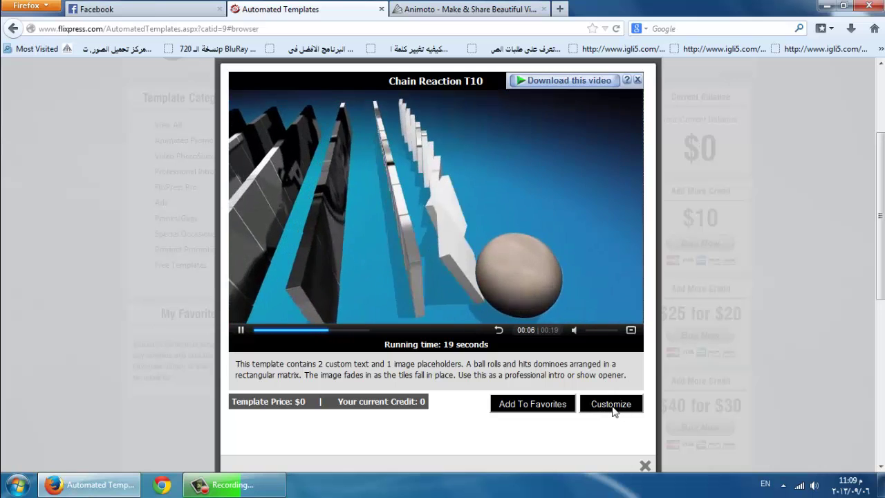
Step: Start customizing the Chain Reaction template and accept the terms agreement
{"action": "left_click", "coordinate": [614, 411]}
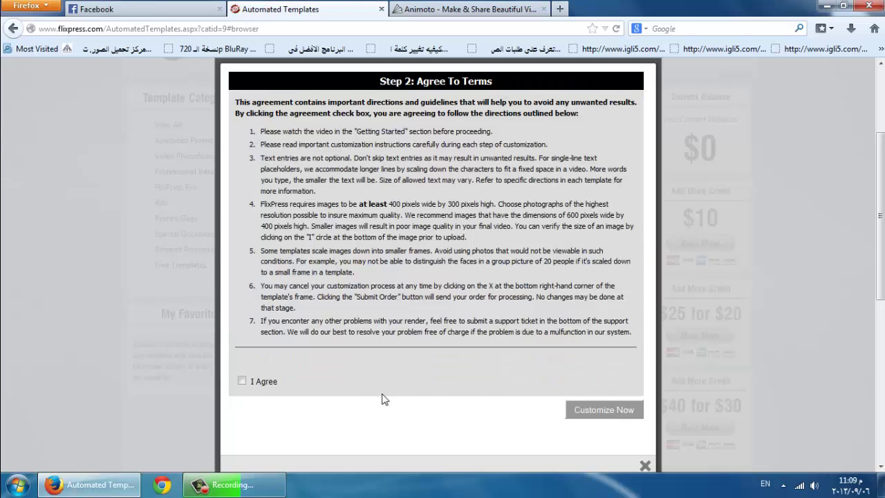
{"action": "left_click", "coordinate": [242, 381]}
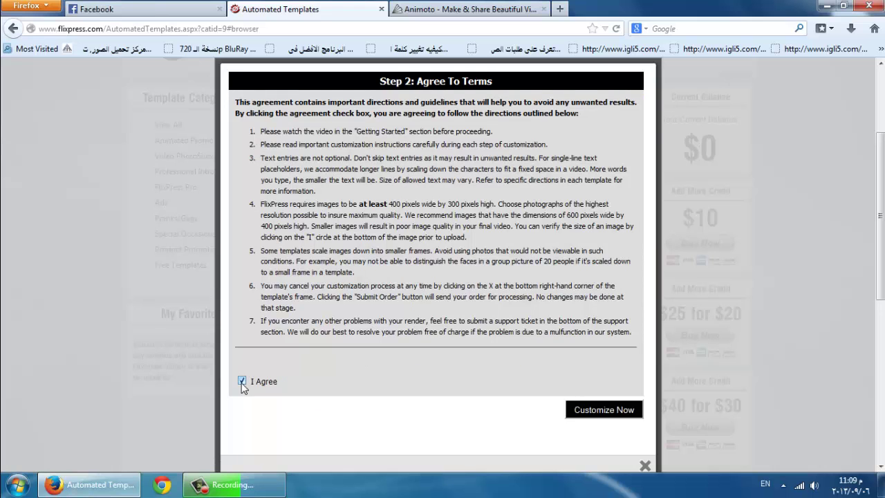
{"action": "left_click", "coordinate": [605, 410]}
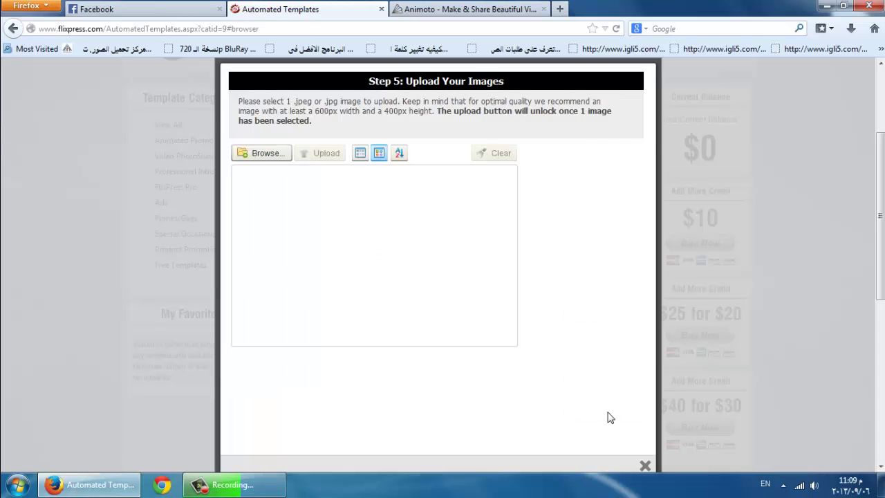
Step: Select the photo of the man in the striped jacket standing outdoors on sand and upload it to the template
{"action": "left_click", "coordinate": [254, 160]}
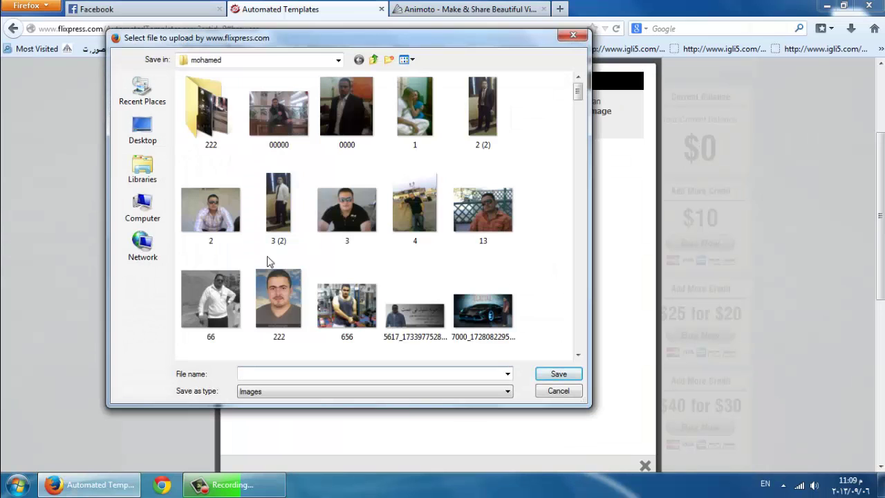
{"action": "left_click", "coordinate": [278, 297]}
{"action": "scroll", "coordinate": [332, 228], "scroll_direction": "down", "scroll_amount": 5}
{"action": "scroll", "coordinate": [350, 196], "scroll_direction": "up", "scroll_amount": 5}
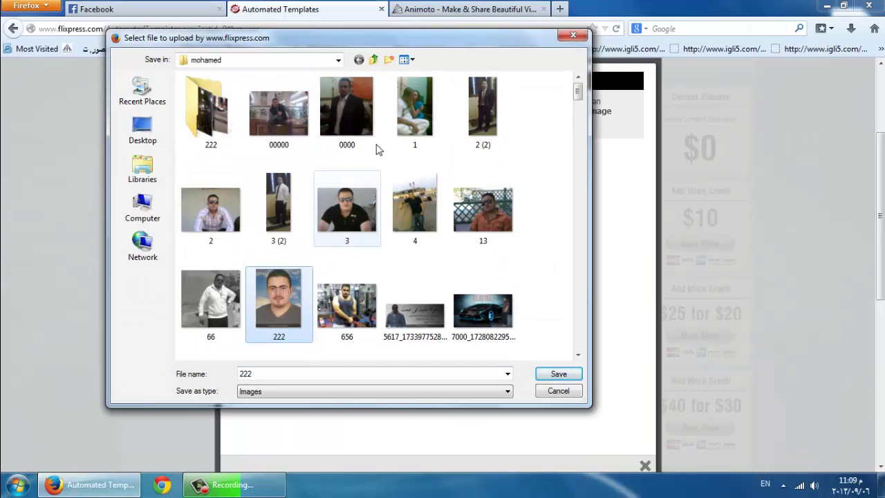
{"action": "scroll", "coordinate": [360, 214], "scroll_direction": "down", "scroll_amount": 10}
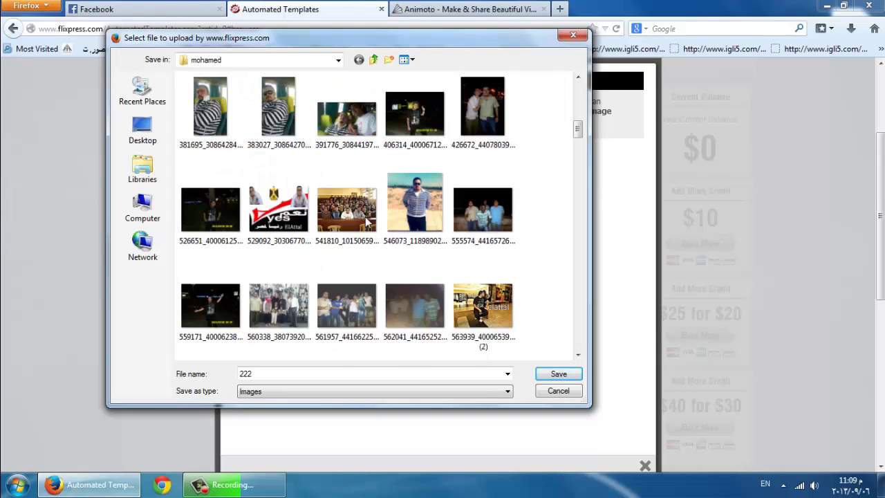
{"action": "double_click", "coordinate": [421, 205]}
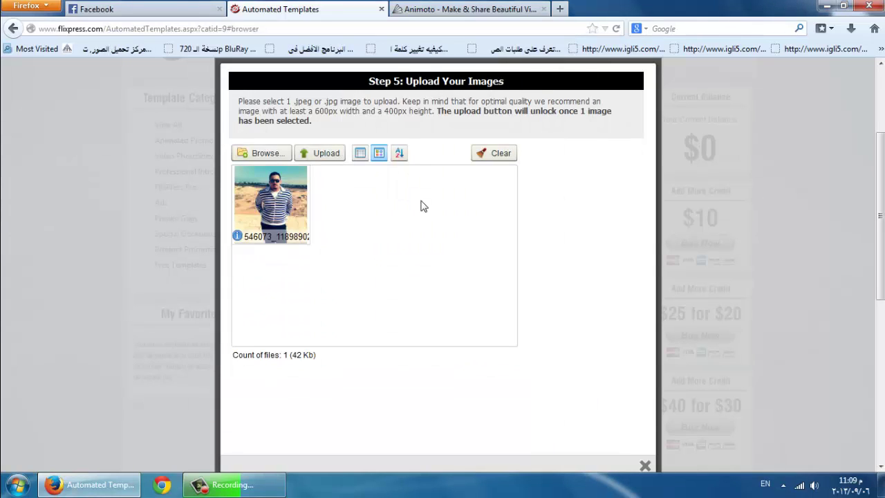
{"action": "left_click", "coordinate": [321, 155]}
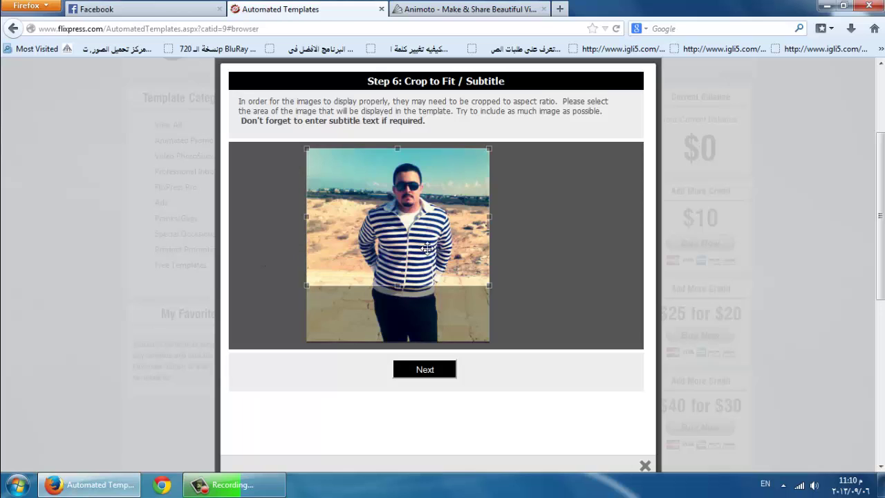
Step: Crop the uploaded photo to the man's upper body and place it in the template's image pane
{"action": "left_click_drag", "start_coordinate": [434, 250], "coordinate": [437, 252]}
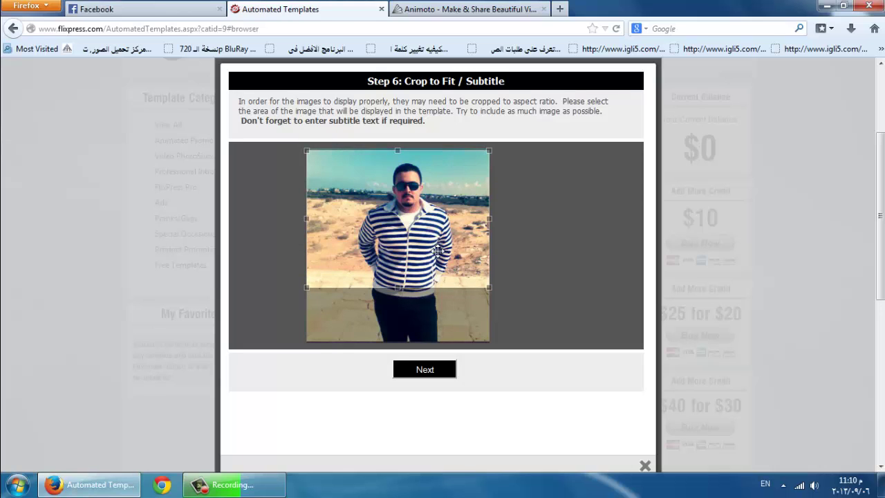
{"action": "left_click_drag", "start_coordinate": [308, 287], "coordinate": [355, 289]}
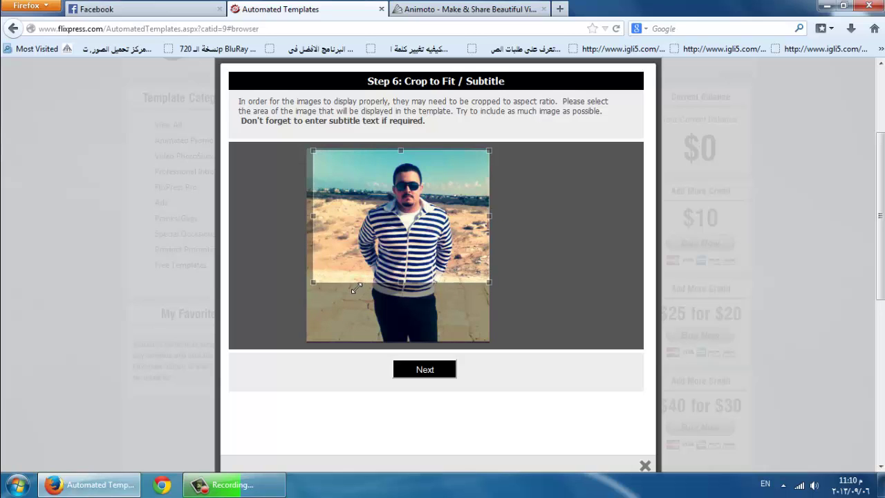
{"action": "left_click", "coordinate": [426, 369]}
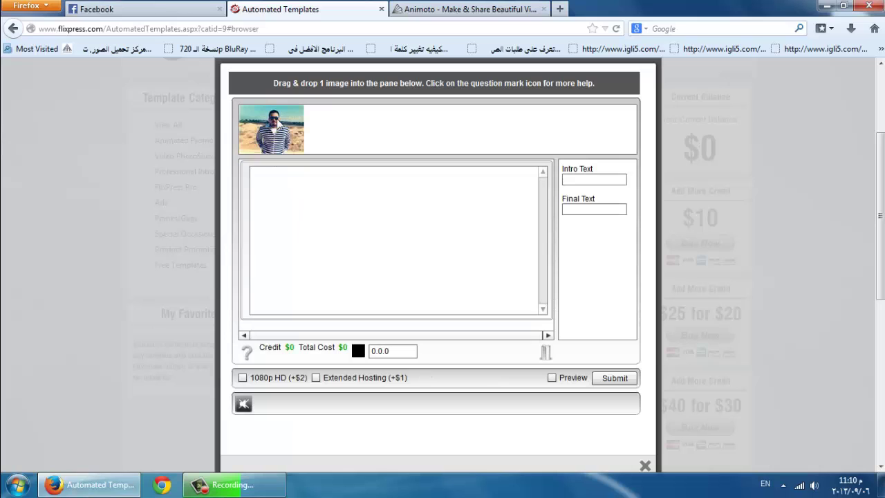
{"action": "left_click_drag", "start_coordinate": [275, 129], "coordinate": [309, 225]}
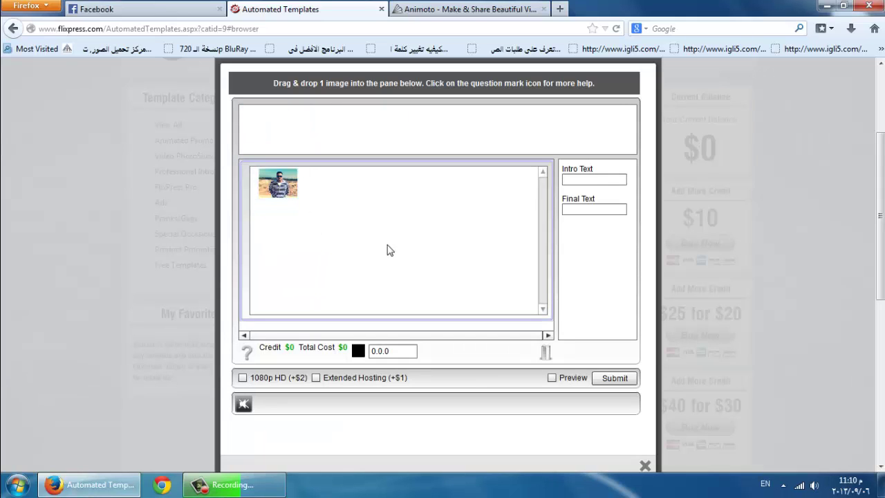
Step: Set the intro text to "original software" and enter the person's full name as the final text
{"action": "left_click", "coordinate": [603, 185]}
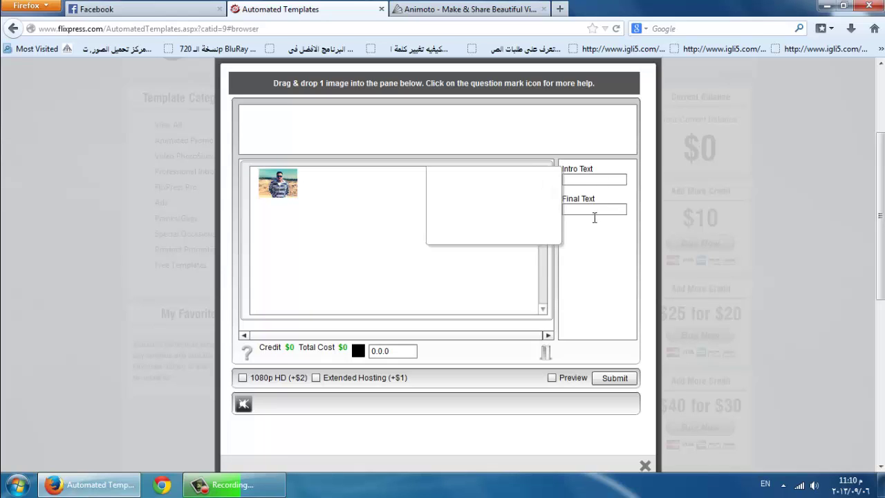
{"action": "mouse_move", "coordinate": [592, 185]}
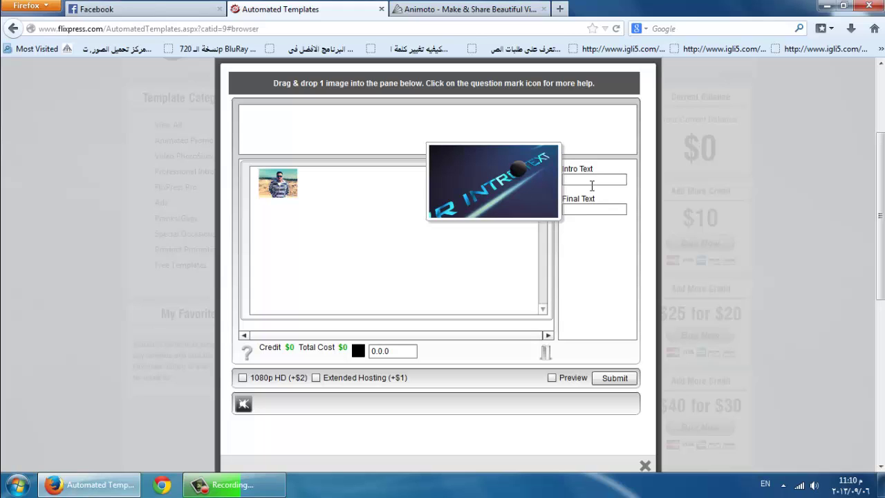
{"action": "left_click", "coordinate": [592, 181]}
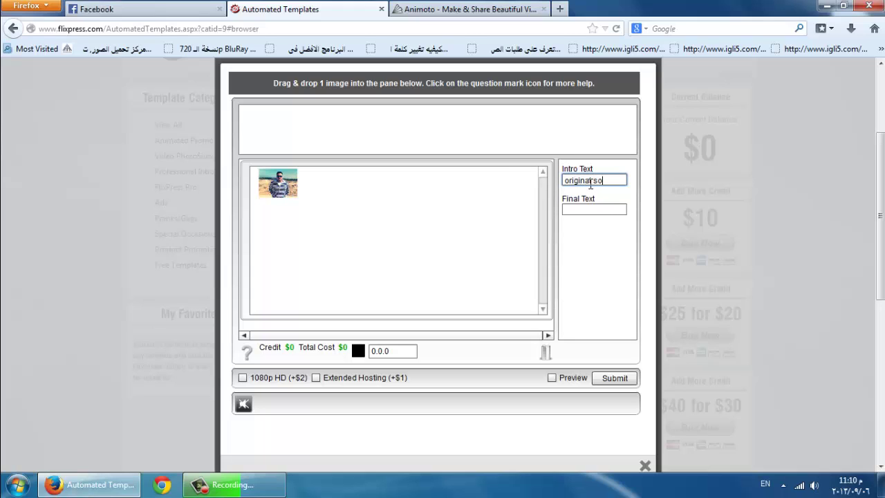
{"action": "type", "text": "original softwarwe"}
{"action": "key", "text": "BackSpace"}
{"action": "left_click", "coordinate": [592, 210]}
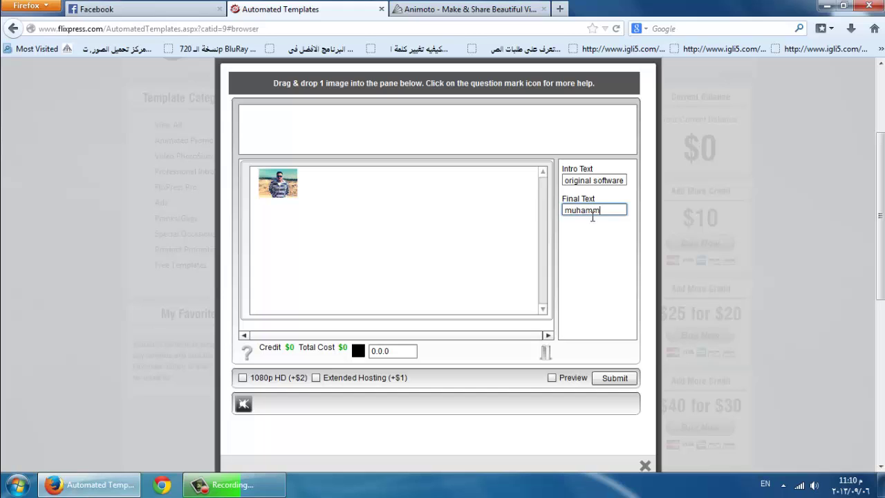
{"action": "type", "text": "muhammad elattal"}
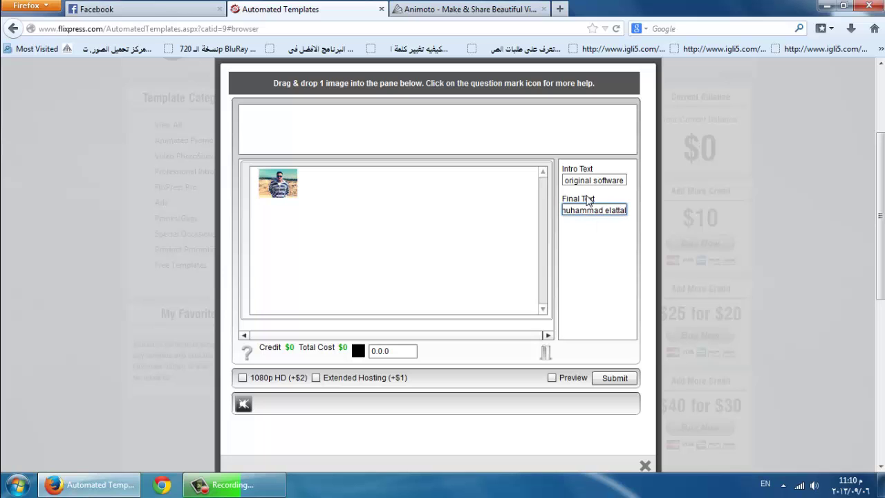
Step: Submit the customized video as a final order, confirm it, and close the order confirmation
{"action": "left_click", "coordinate": [615, 379]}
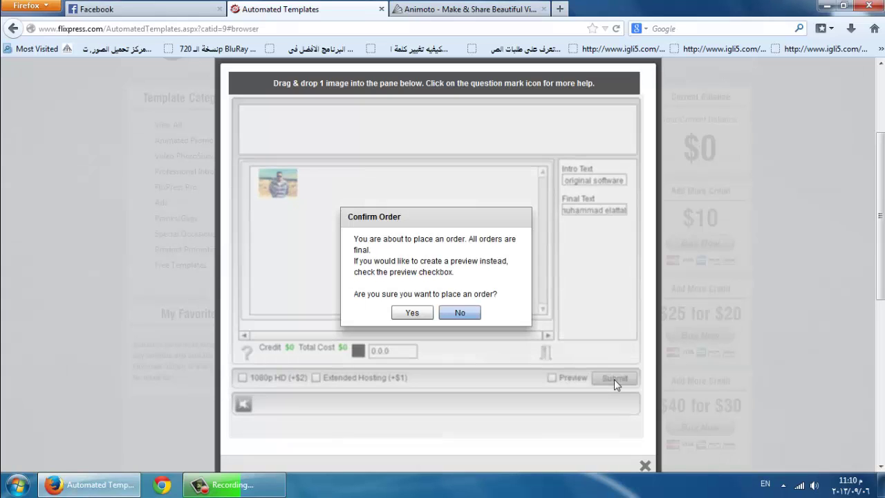
{"action": "left_click", "coordinate": [409, 315]}
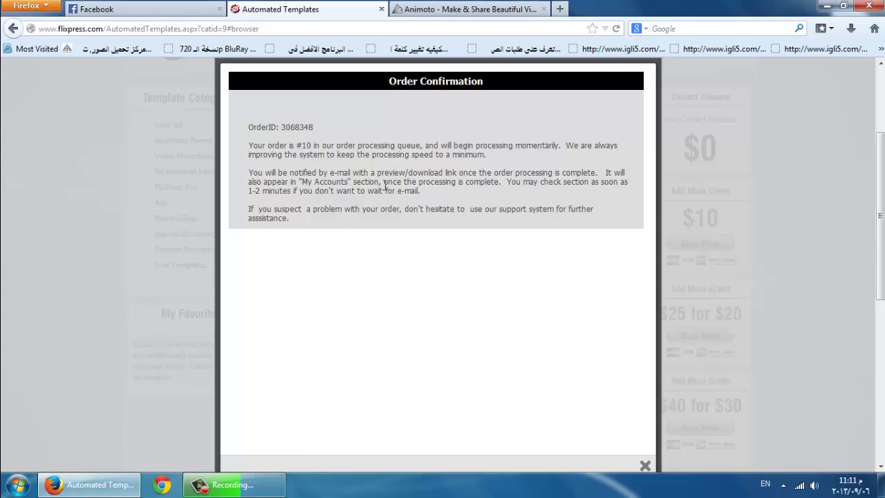
{"action": "left_click", "coordinate": [644, 467]}
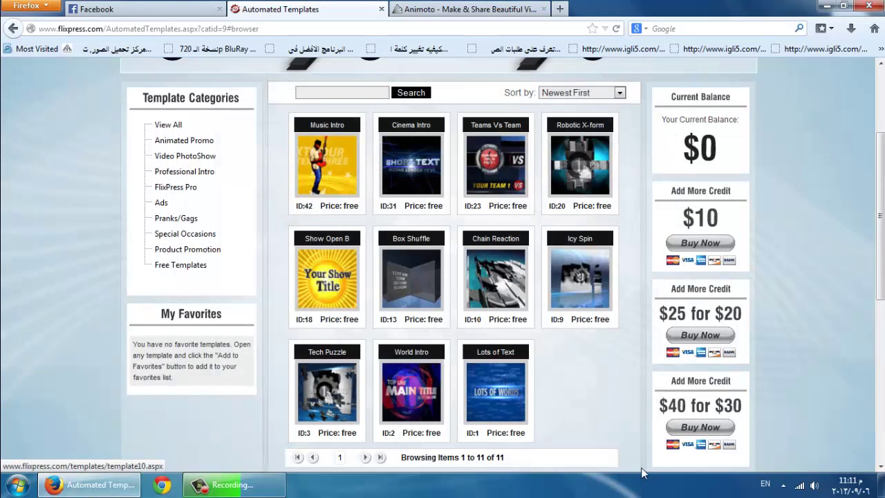
Step: Open the My Account page to reach the orders list with the finished video
{"action": "scroll", "coordinate": [99, 239], "scroll_direction": "up", "scroll_amount": 4}
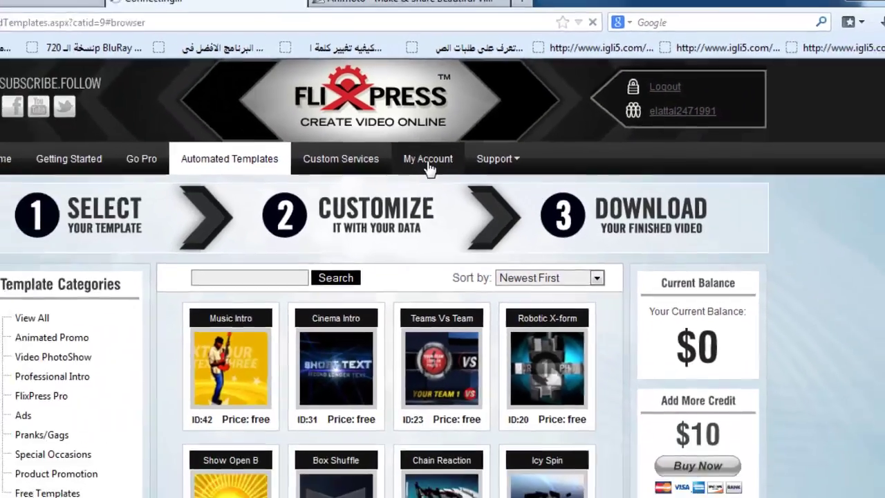
{"action": "left_click", "coordinate": [324, 207]}
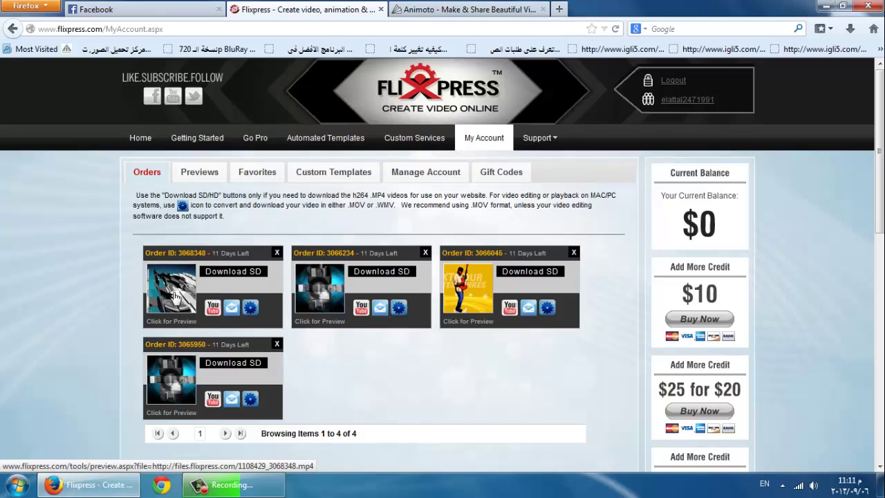
Step: Preview the first order's finished video and download it to the computer's Video downloads folder
{"action": "left_click", "coordinate": [172, 294]}
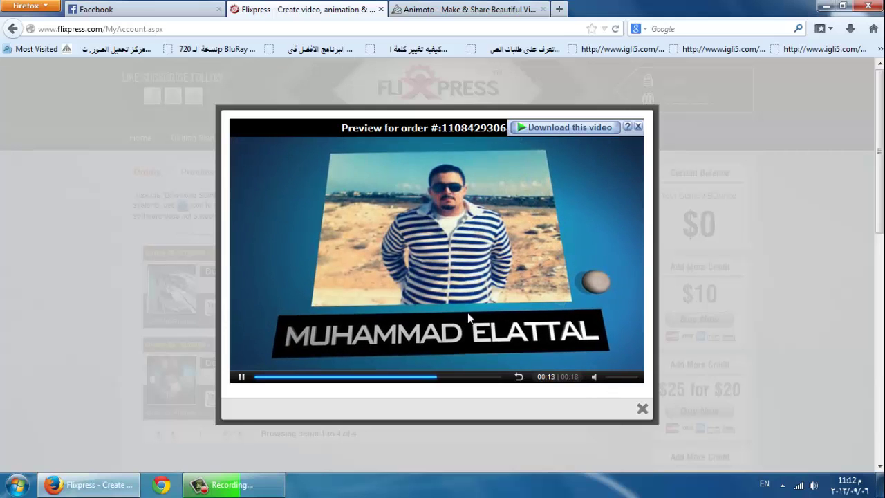
{"action": "left_click", "coordinate": [558, 127]}
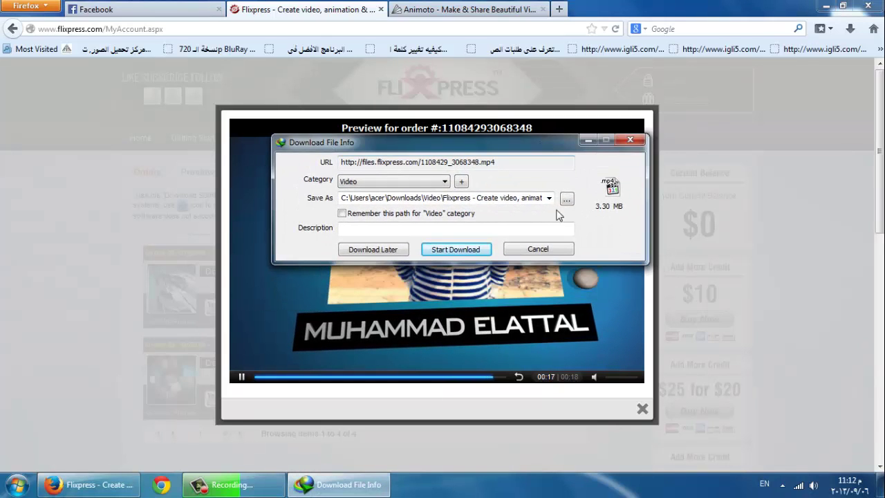
{"action": "left_click", "coordinate": [456, 249]}
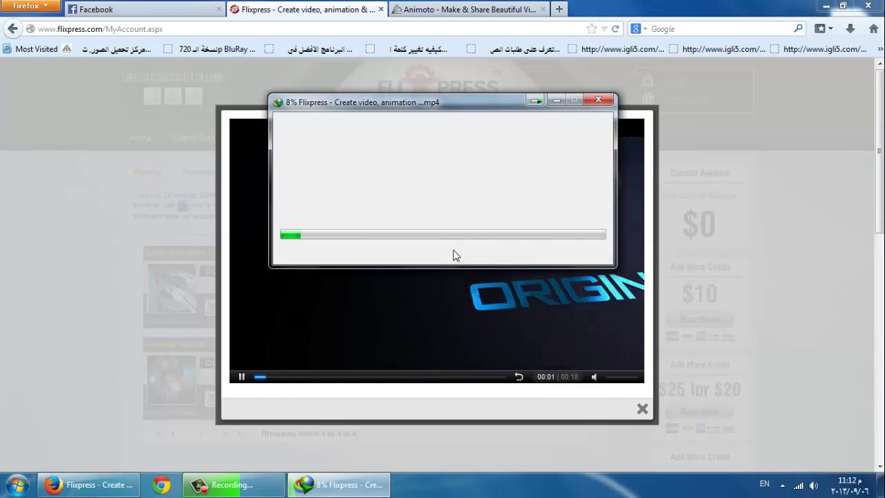
{"action": "left_click", "coordinate": [557, 101]}
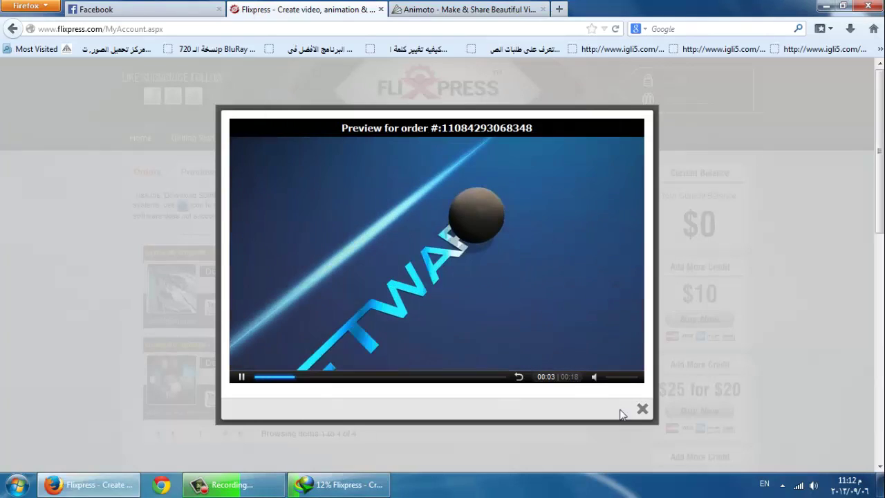
{"action": "left_click", "coordinate": [641, 409]}
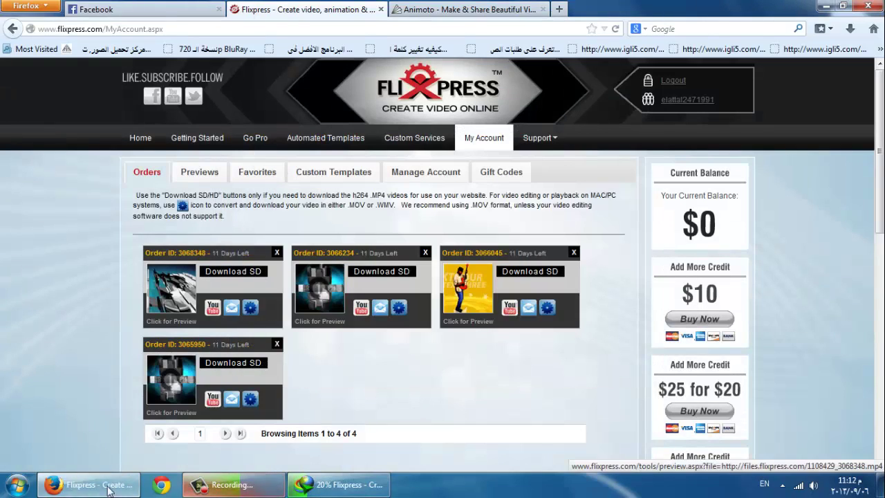
Step: Check the download progress of the Flixpress video in the download manager
{"action": "left_click", "coordinate": [107, 491]}
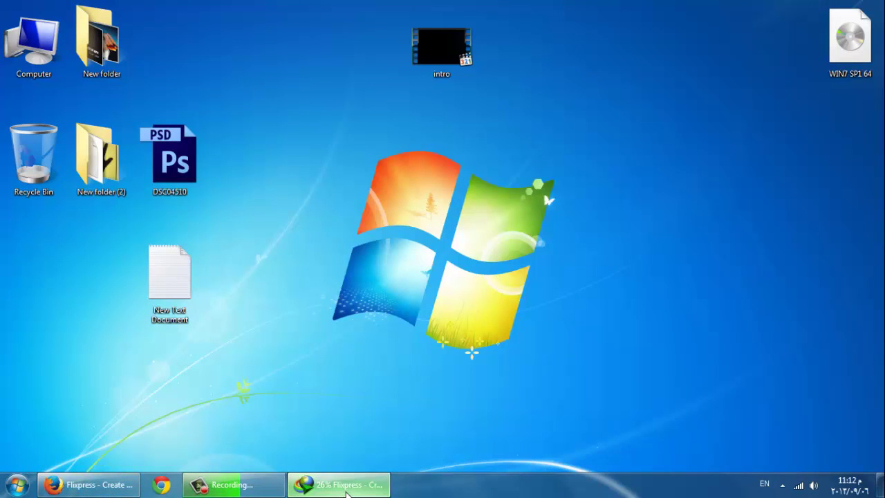
{"action": "left_click", "coordinate": [347, 491]}
{"action": "left_click_drag", "start_coordinate": [442, 111], "coordinate": [427, 166]}
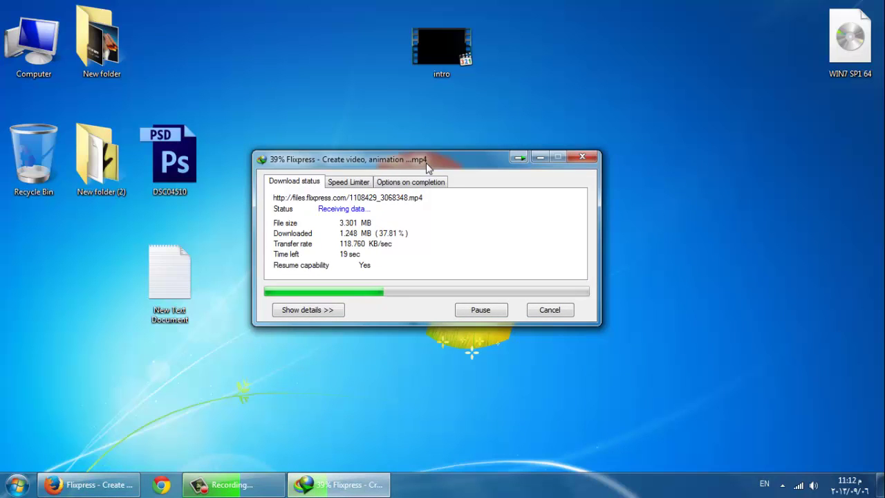
{"action": "left_click", "coordinate": [540, 156]}
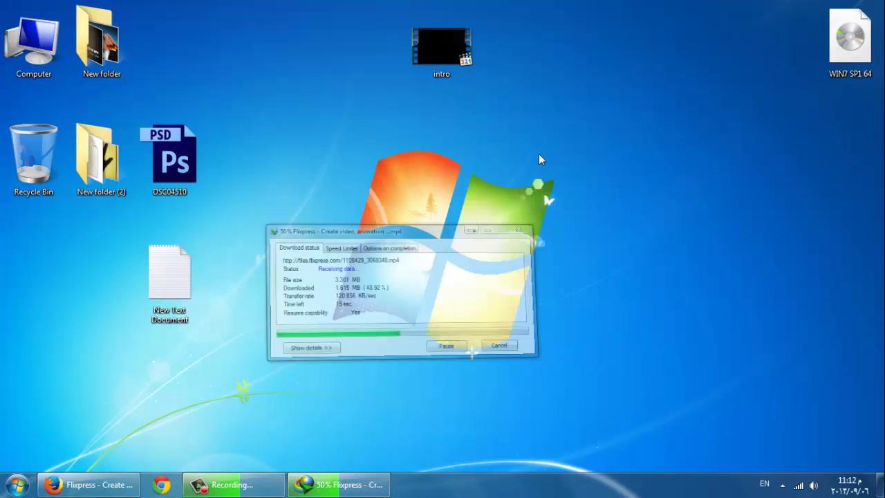
Step: Switch to the Animoto website, open its sign-up page and dismiss the download notice
{"action": "left_click", "coordinate": [88, 485]}
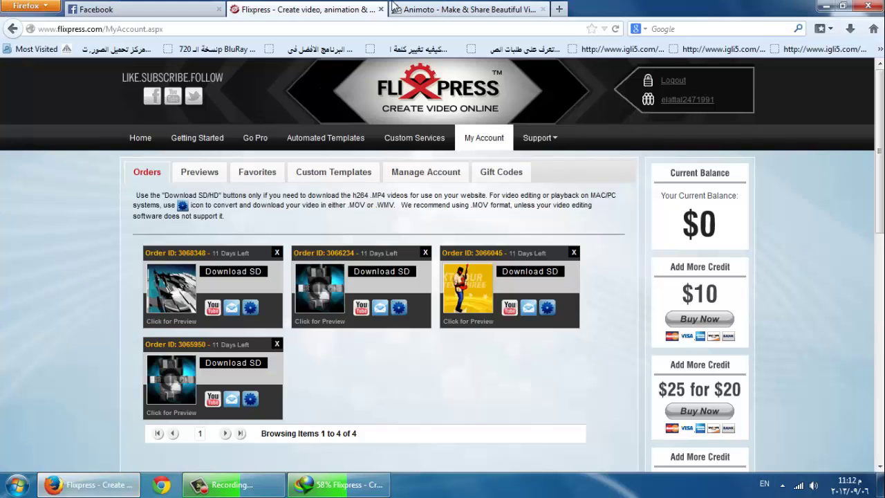
{"action": "left_click", "coordinate": [446, 9]}
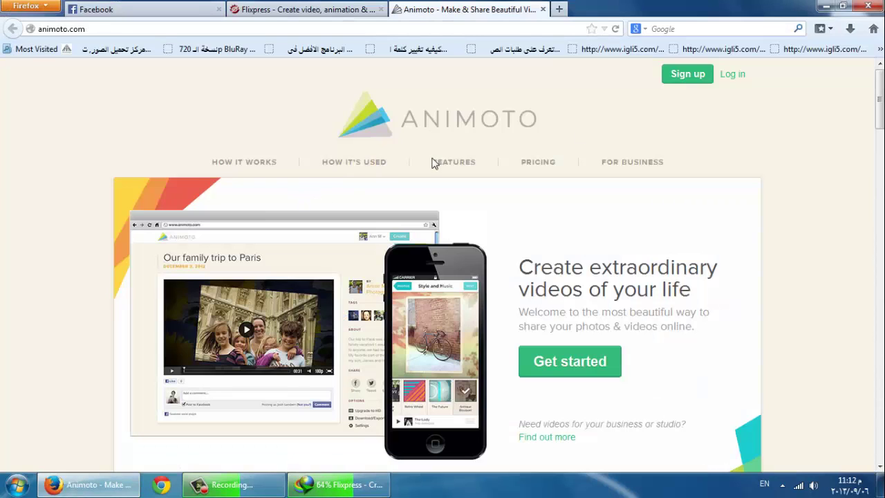
{"action": "left_click", "coordinate": [688, 80]}
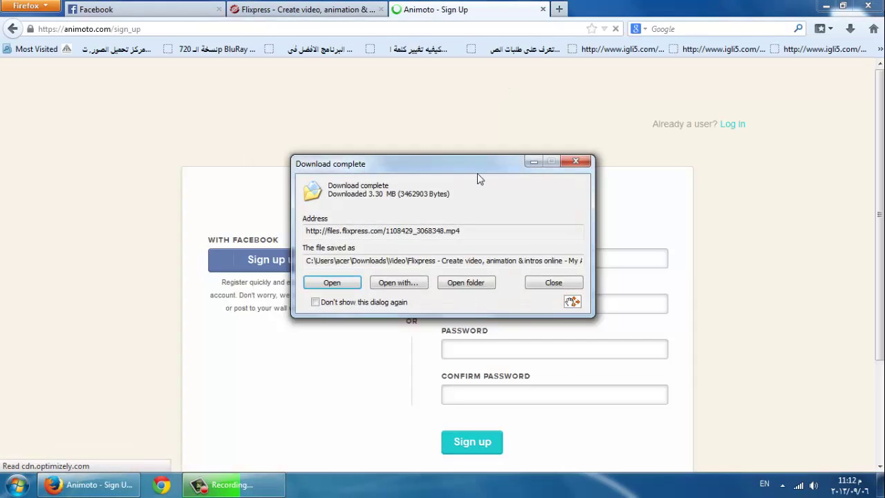
{"action": "left_click", "coordinate": [533, 331]}
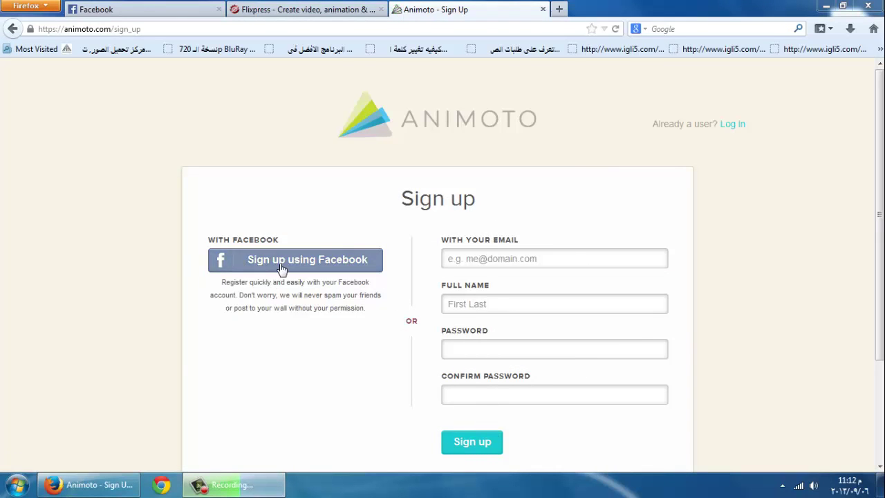
Step: Sign up for Animoto using the Facebook account and start creating a new video
{"action": "left_click", "coordinate": [337, 268]}
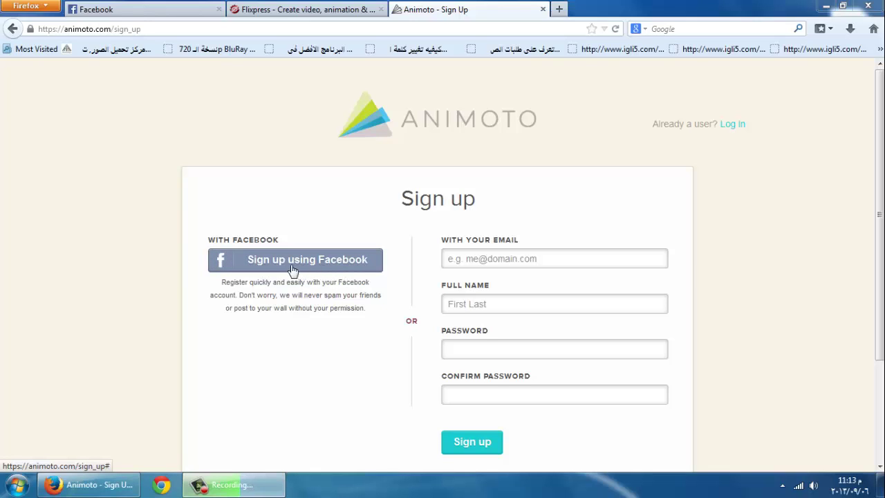
{"action": "left_click", "coordinate": [526, 261]}
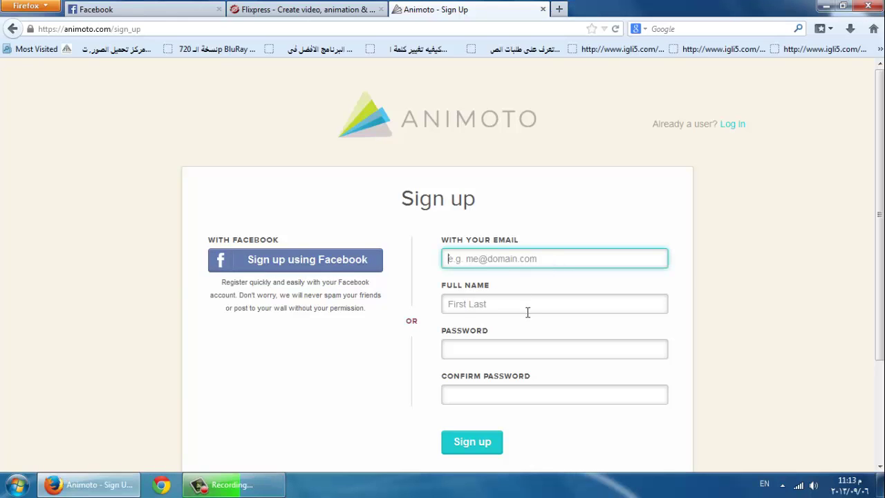
{"action": "left_click", "coordinate": [460, 313]}
{"action": "left_click", "coordinate": [496, 358]}
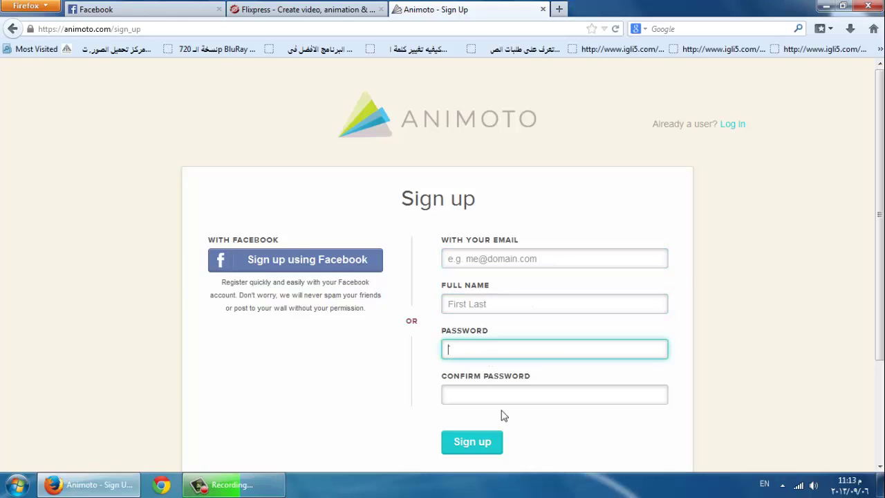
{"action": "left_click", "coordinate": [496, 400]}
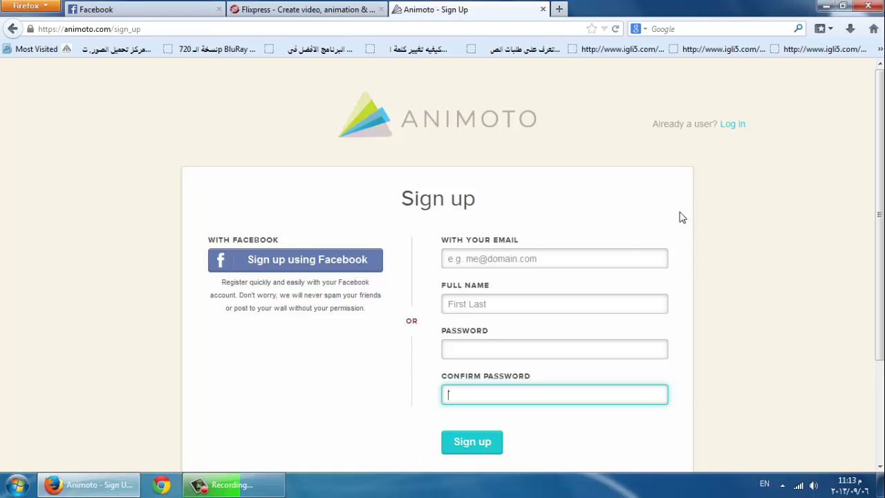
{"action": "left_click", "coordinate": [291, 260]}
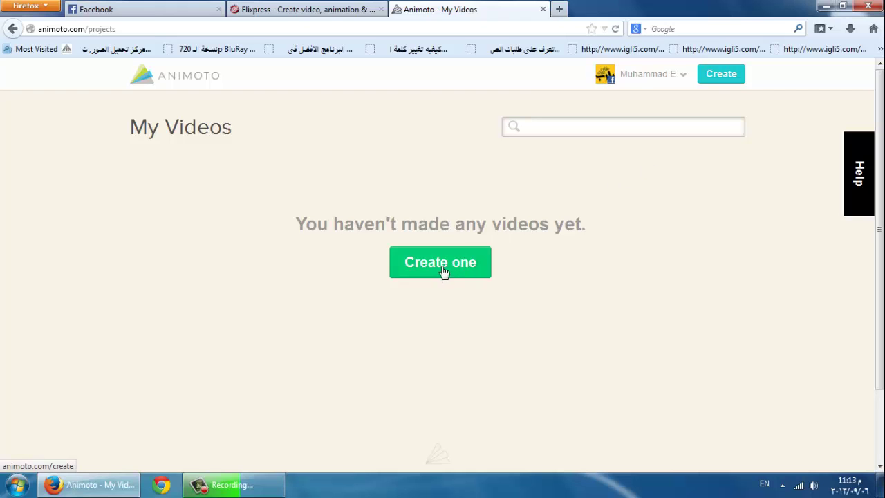
{"action": "left_click", "coordinate": [728, 80]}
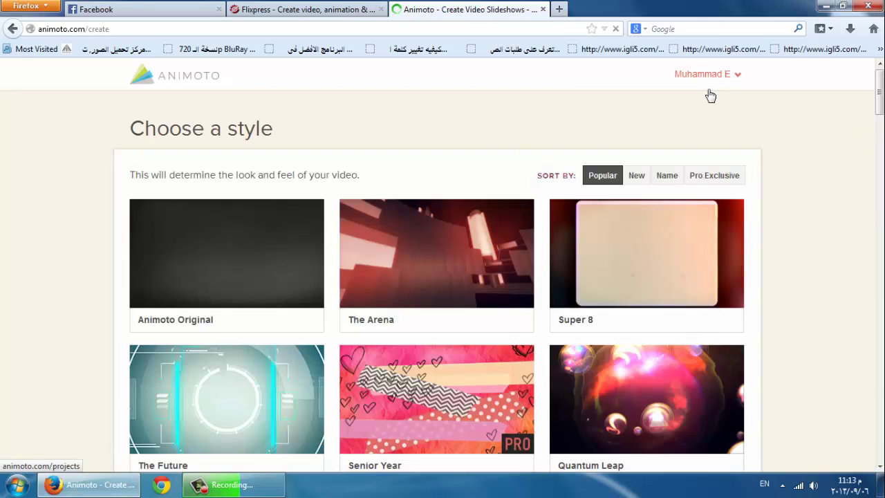
Step: Look through the popular video styles in the gallery, comparing the free ones with the PRO ones
{"action": "mouse_move", "coordinate": [496, 314]}
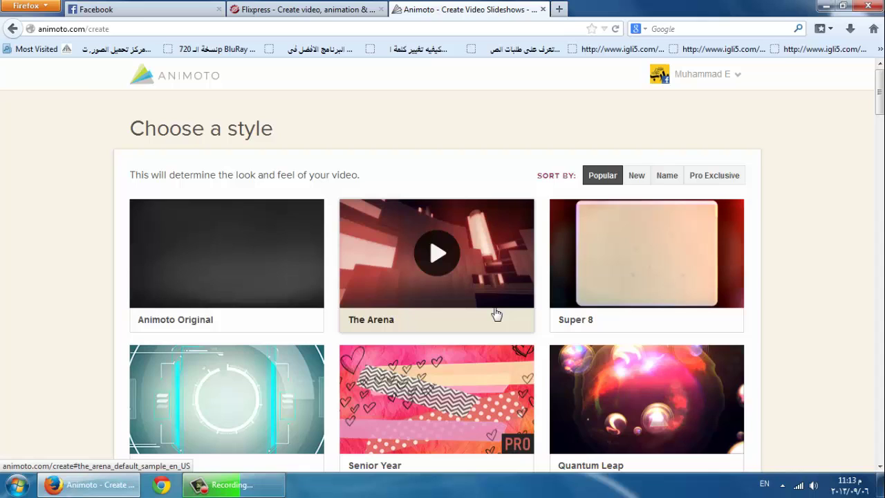
{"action": "mouse_move", "coordinate": [561, 256]}
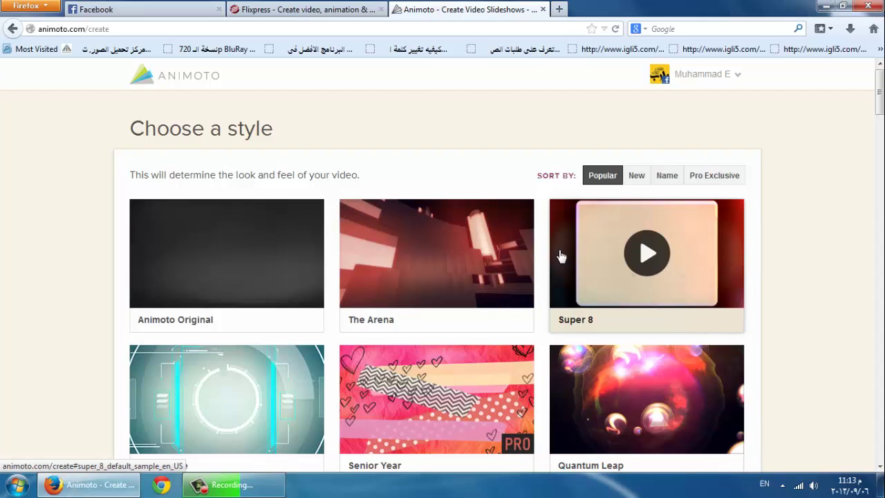
{"action": "scroll", "coordinate": [450, 338], "scroll_direction": "down", "scroll_amount": 3}
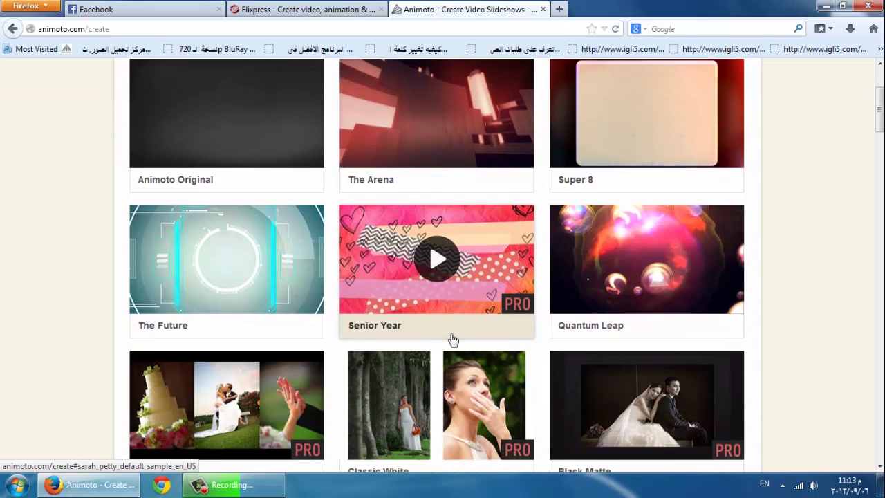
{"action": "mouse_move", "coordinate": [233, 309]}
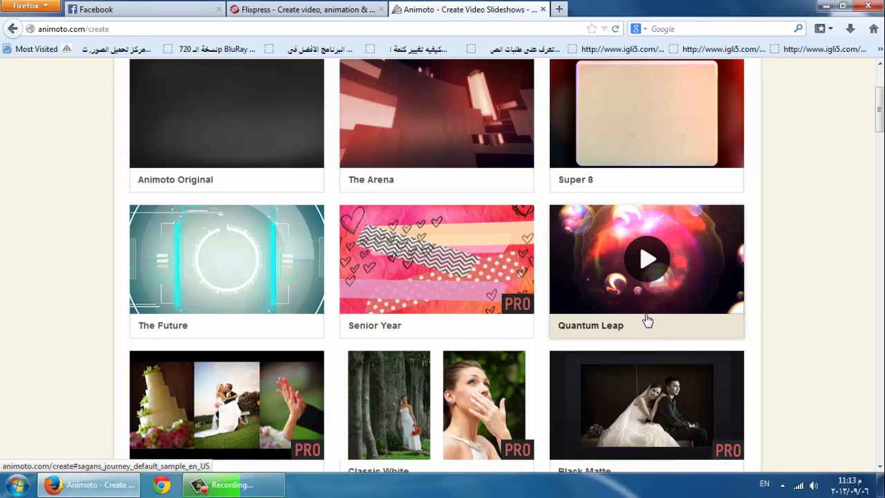
{"action": "scroll", "coordinate": [657, 277], "scroll_direction": "up", "scroll_amount": 2}
{"action": "mouse_move", "coordinate": [508, 404]}
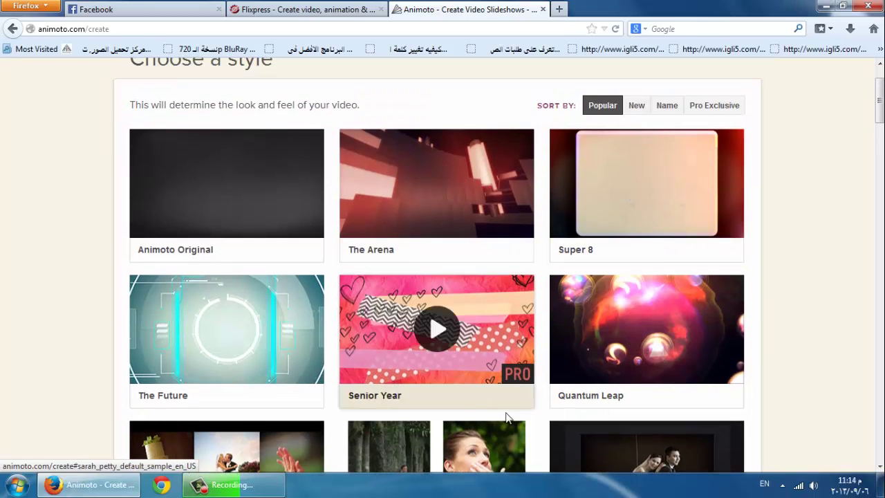
{"action": "scroll", "coordinate": [520, 386], "scroll_direction": "down", "scroll_amount": 2}
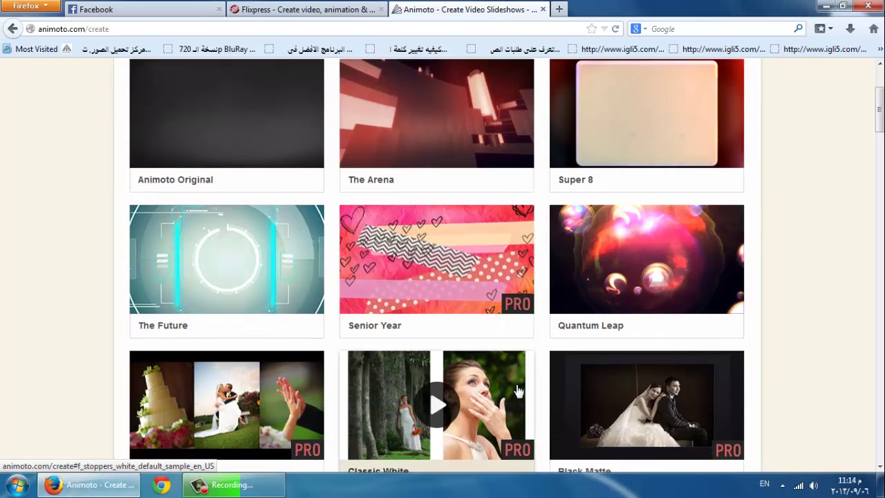
{"action": "mouse_move", "coordinate": [516, 320]}
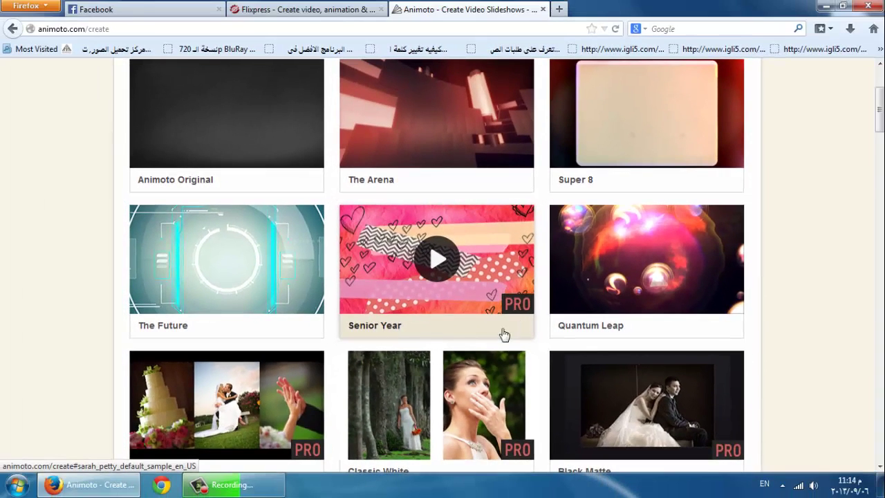
{"action": "scroll", "coordinate": [452, 352], "scroll_direction": "down", "scroll_amount": 3}
{"action": "scroll", "coordinate": [454, 351], "scroll_direction": "down", "scroll_amount": 2}
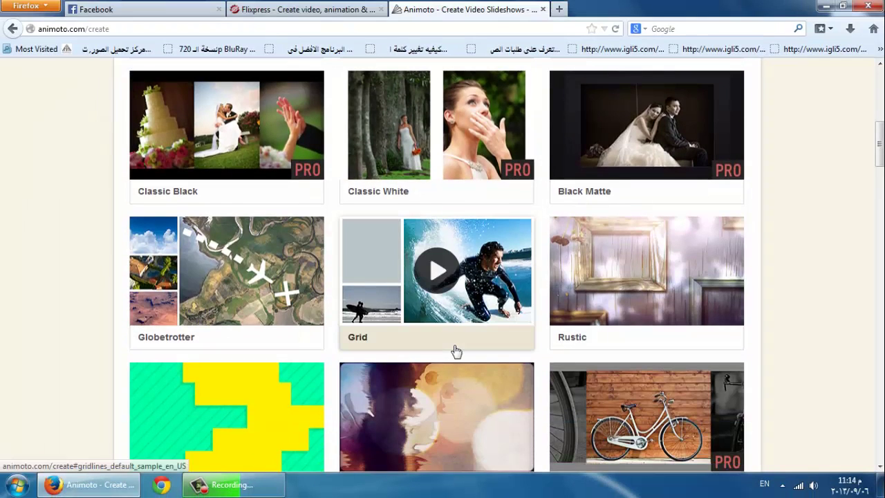
{"action": "scroll", "coordinate": [455, 354], "scroll_direction": "up", "scroll_amount": 8}
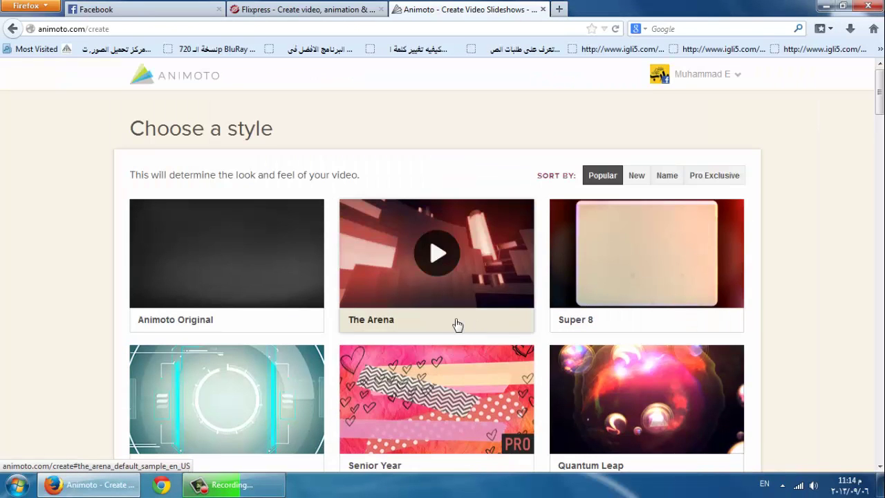
Step: Play The Arena style's sample with the sound muted and choose to make a free 30-second video with it
{"action": "left_click", "coordinate": [440, 259]}
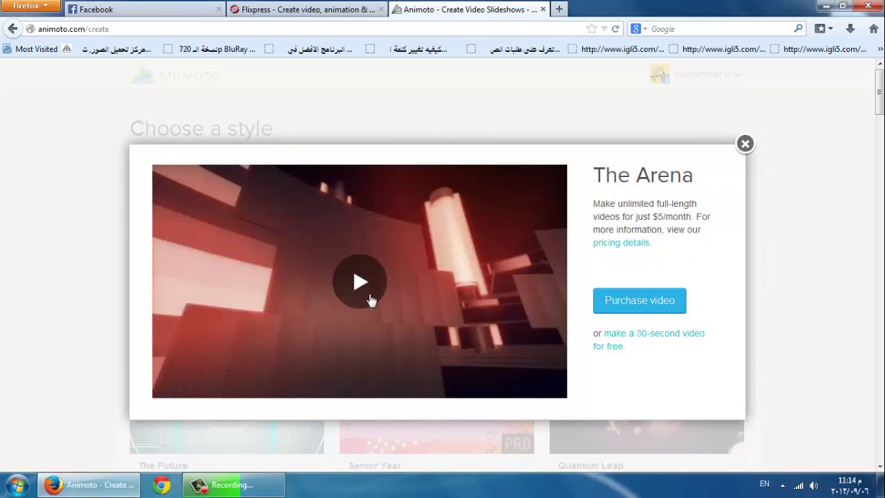
{"action": "left_click", "coordinate": [363, 283]}
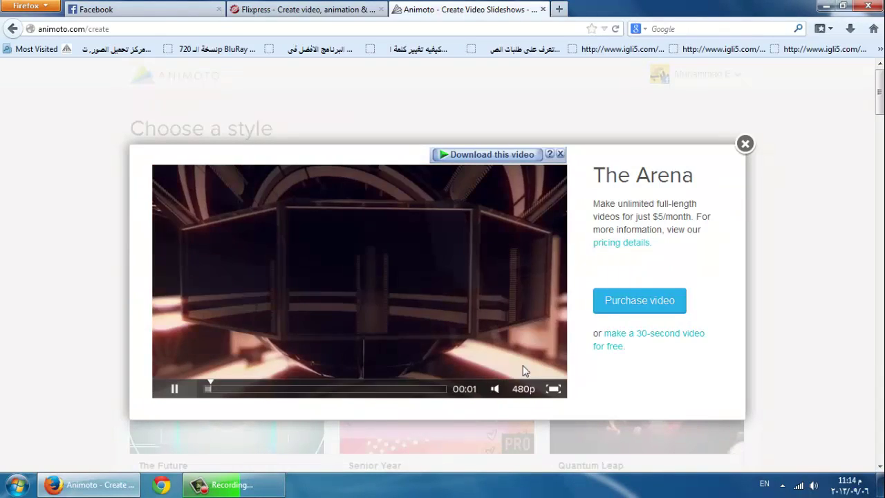
{"action": "left_click", "coordinate": [496, 390]}
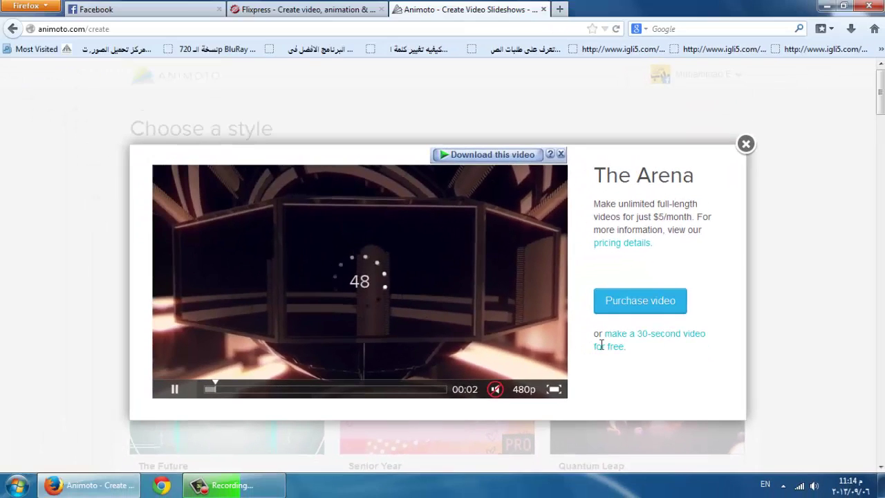
{"action": "left_click", "coordinate": [637, 342]}
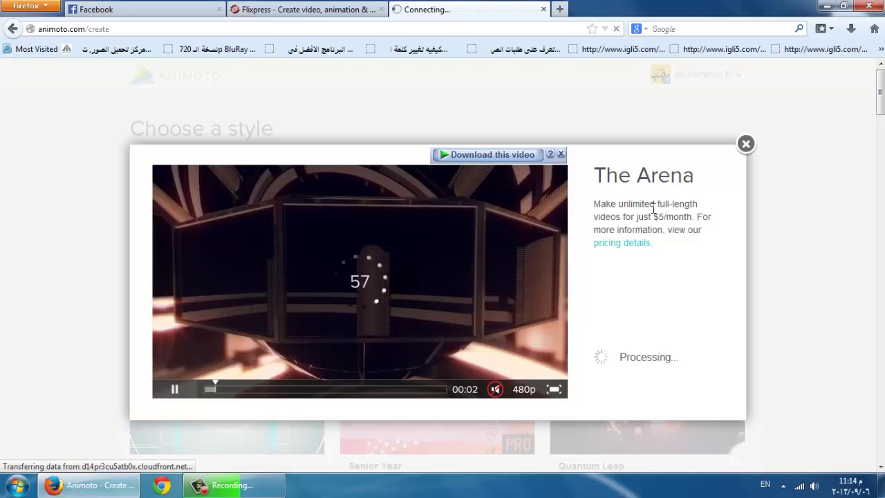
Step: Upload the Hydrangeas picture from the Sample Pictures folder into the new video and dismiss the next-steps notice
{"action": "mouse_move", "coordinate": [530, 386]}
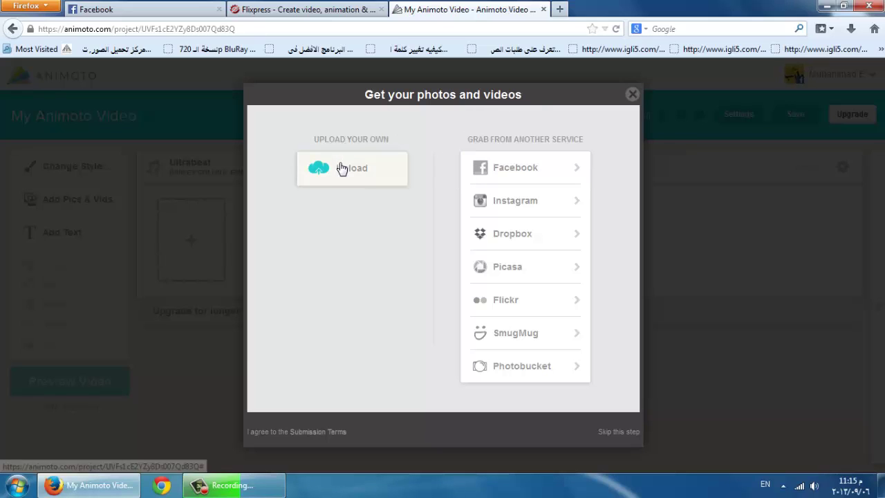
{"action": "left_click", "coordinate": [361, 175]}
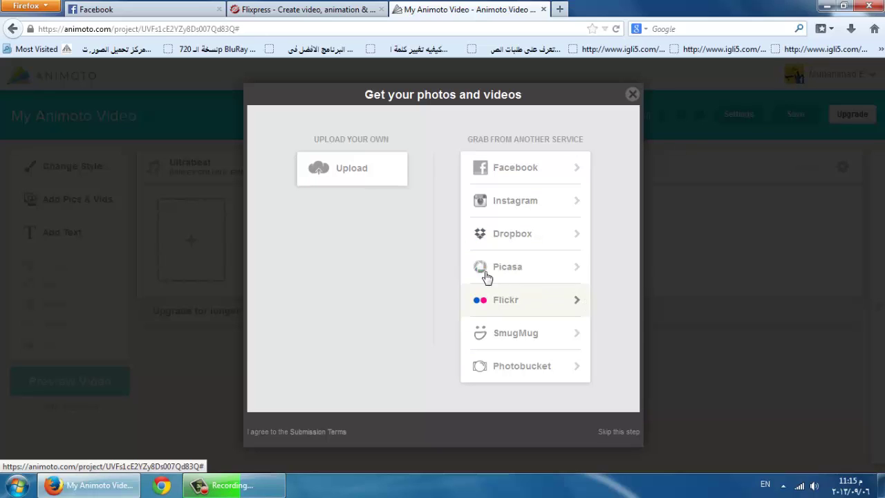
{"action": "left_click", "coordinate": [353, 174]}
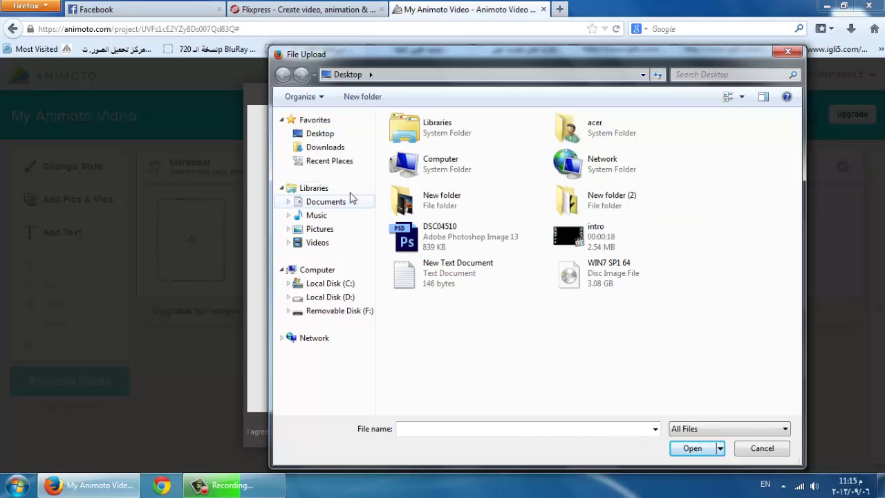
{"action": "left_click", "coordinate": [329, 234]}
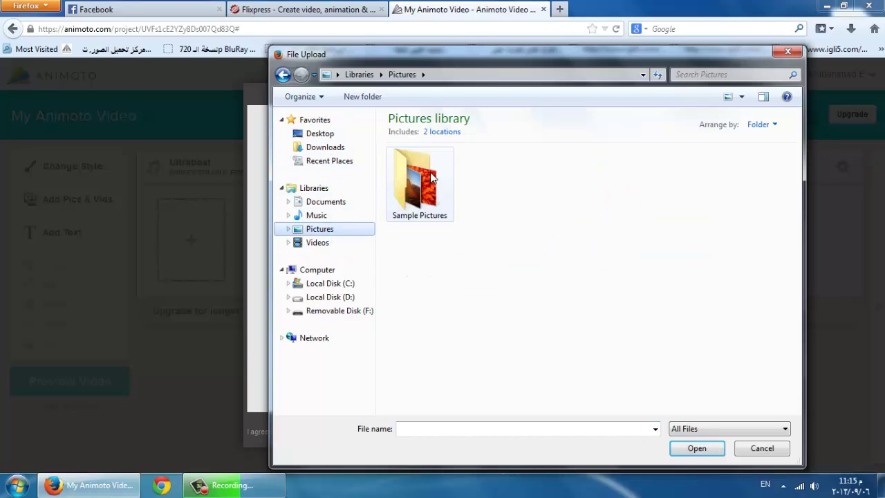
{"action": "double_click", "coordinate": [415, 170]}
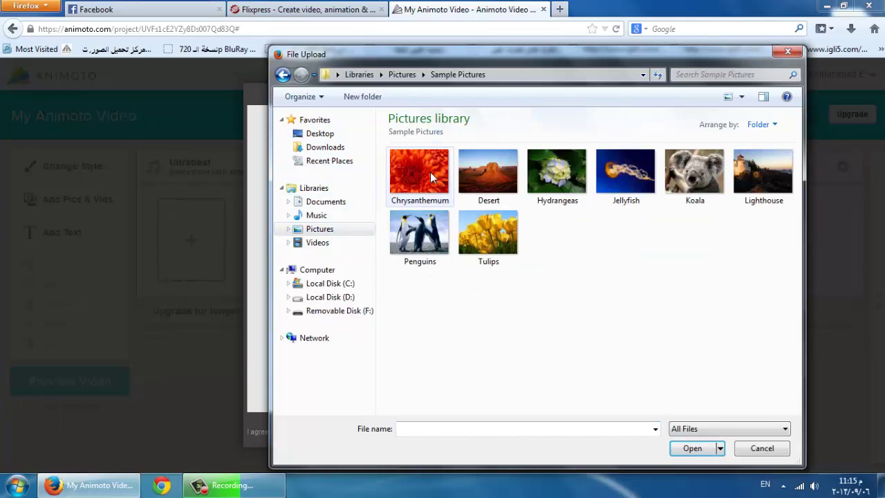
{"action": "double_click", "coordinate": [558, 173]}
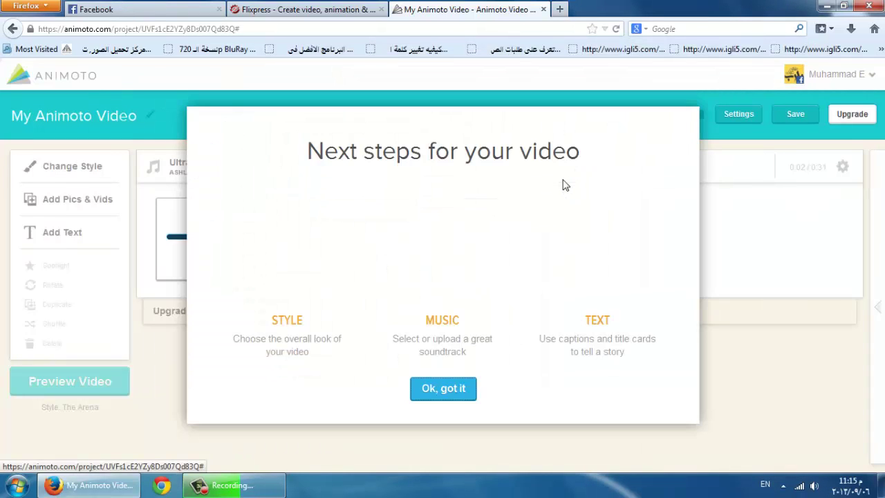
{"action": "left_click", "coordinate": [446, 389]}
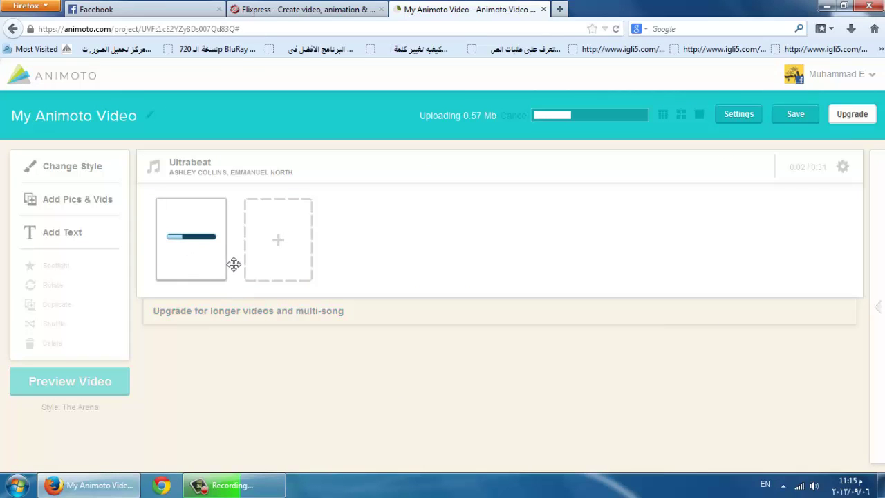
Step: Add a text card after the first picture with the title "original" and the subtitle "software"
{"action": "left_click", "coordinate": [284, 245]}
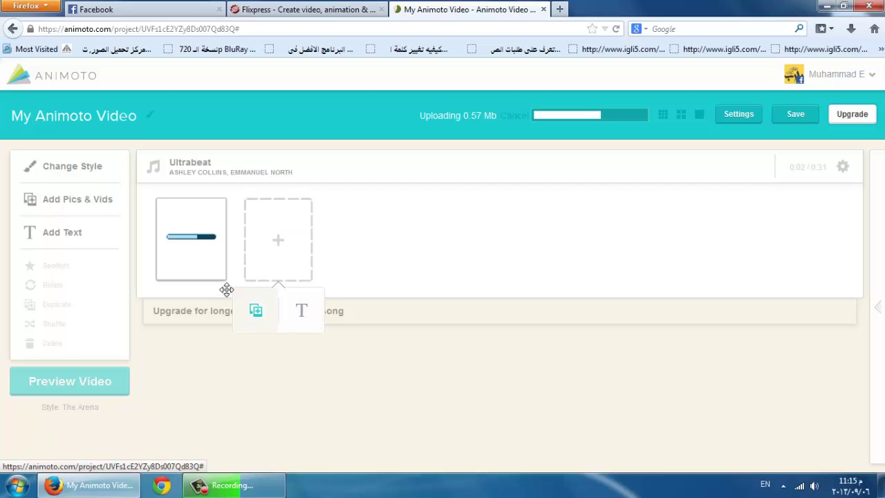
{"action": "left_click", "coordinate": [302, 311]}
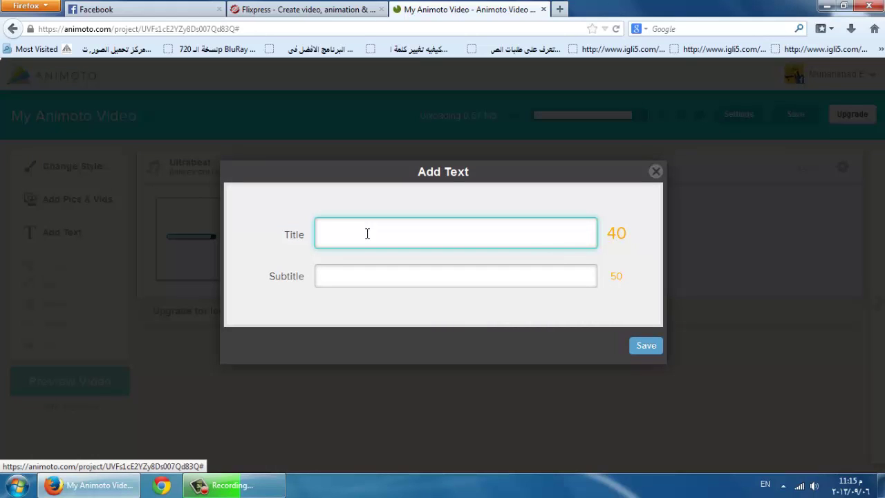
{"action": "type", "text": "original"}
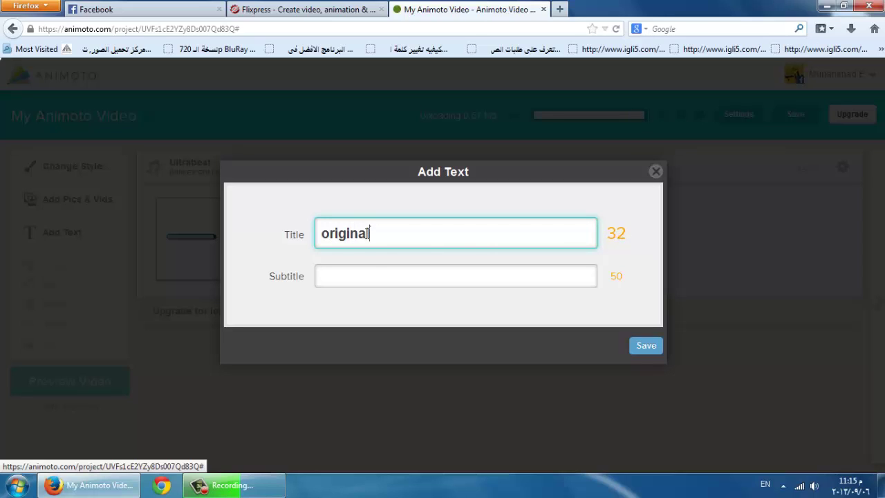
{"action": "left_click", "coordinate": [374, 284]}
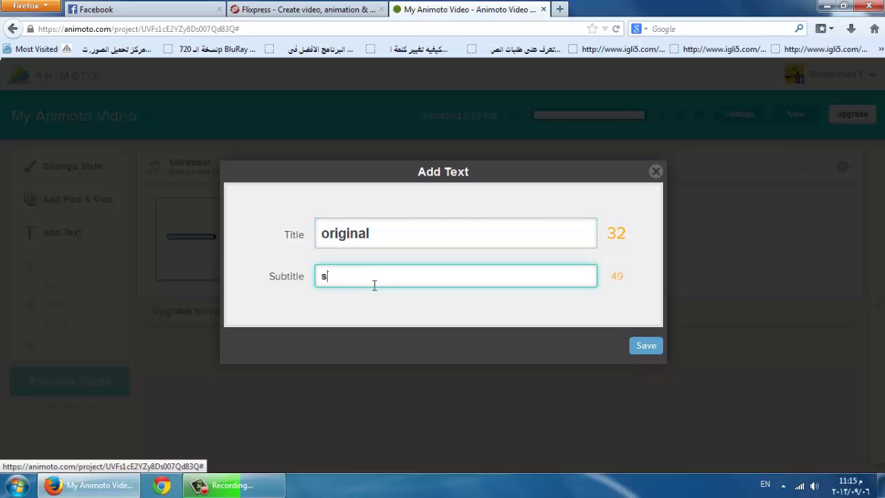
{"action": "type", "text": "software"}
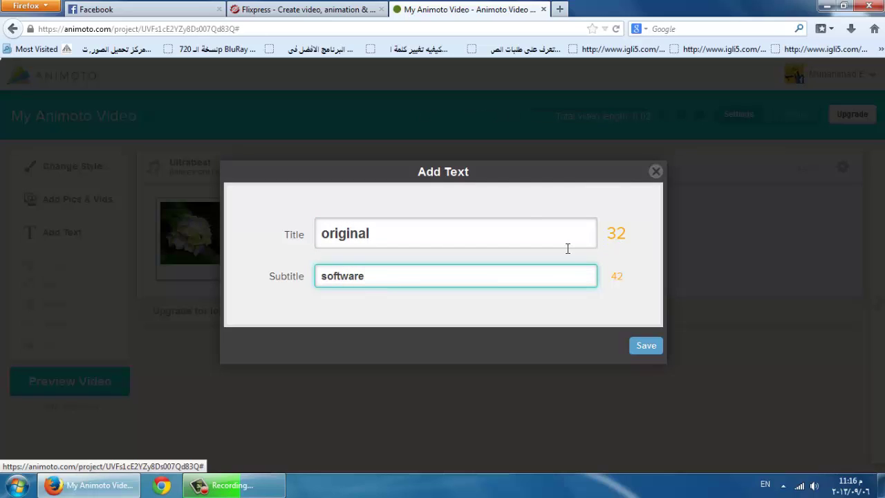
{"action": "left_click", "coordinate": [460, 244]}
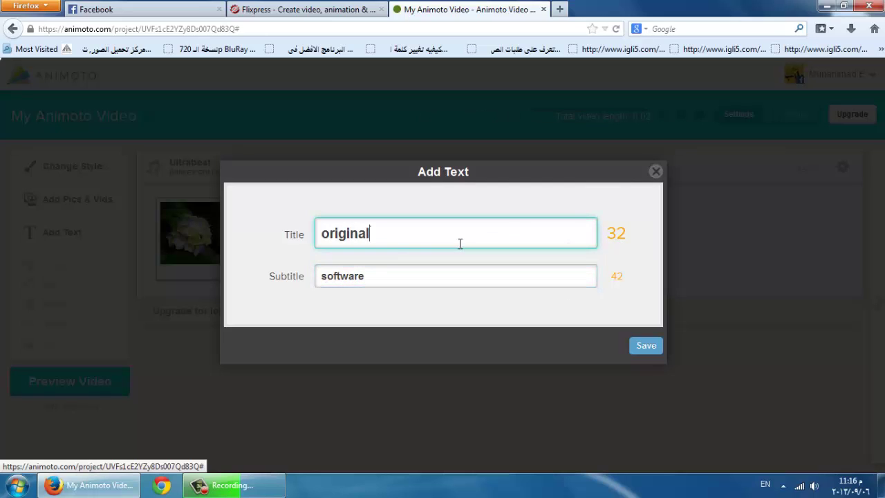
{"action": "left_click", "coordinate": [545, 284]}
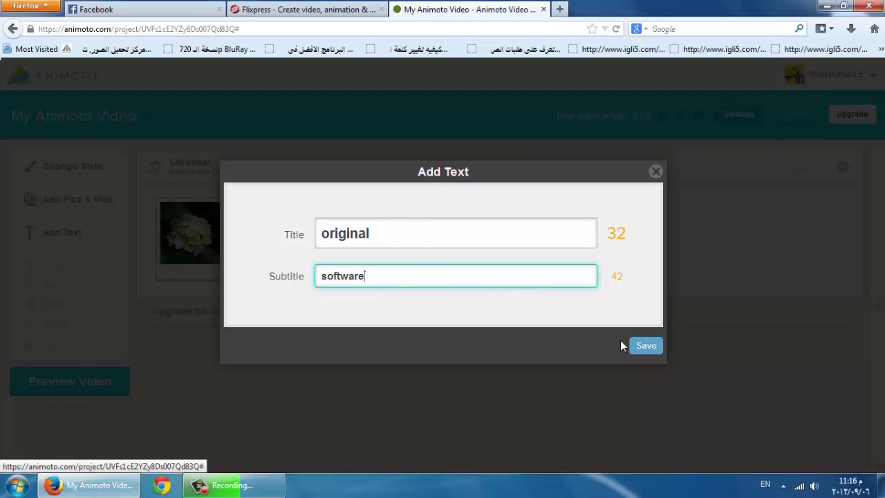
{"action": "left_click", "coordinate": [645, 347]}
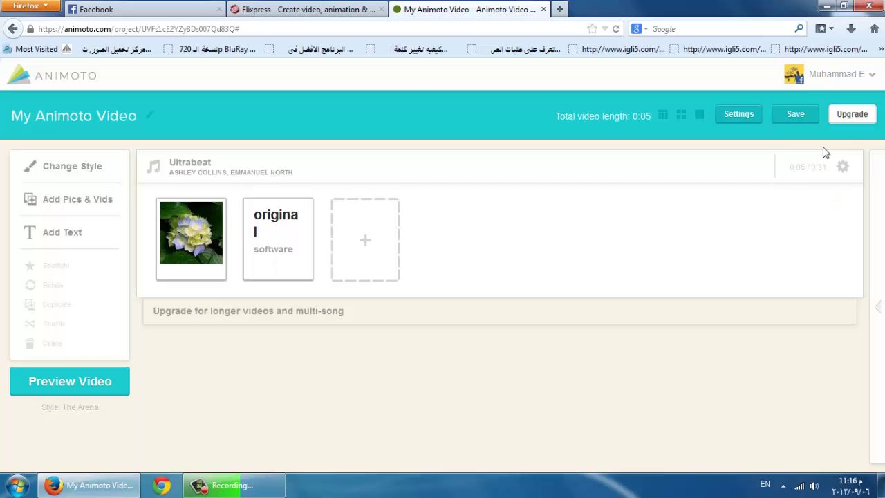
Step: Upload the Tulips picture from the Sample Pictures folder as the item after the "original" text card
{"action": "left_click", "coordinate": [363, 261]}
{"action": "left_click", "coordinate": [344, 305]}
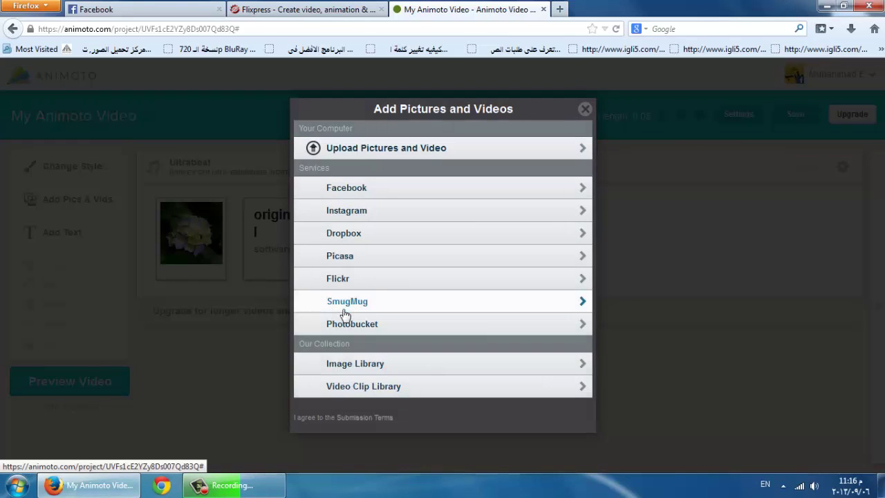
{"action": "left_click", "coordinate": [397, 152]}
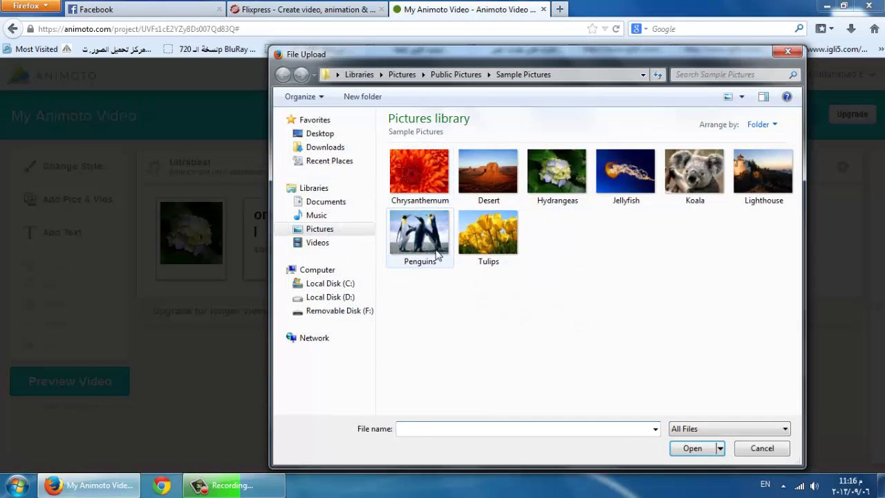
{"action": "double_click", "coordinate": [488, 239]}
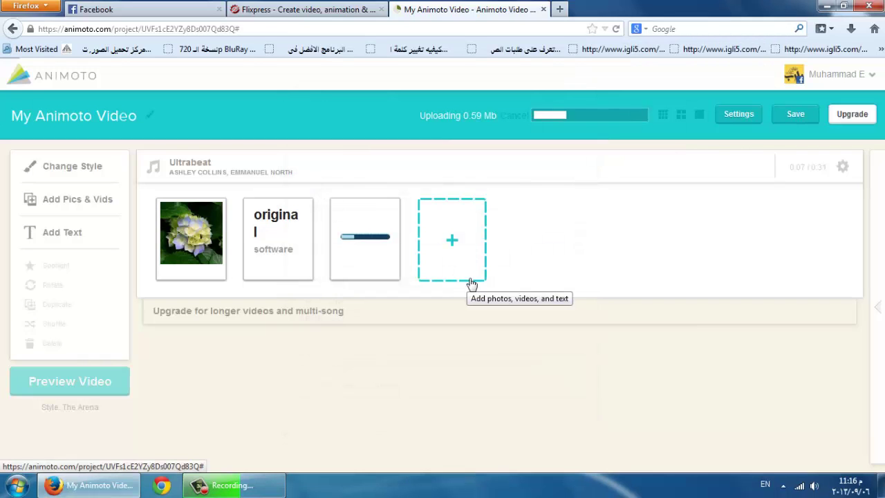
Step: Add a second text card at the end with the creator's first name as title and last name as subtitle
{"action": "left_click", "coordinate": [462, 258]}
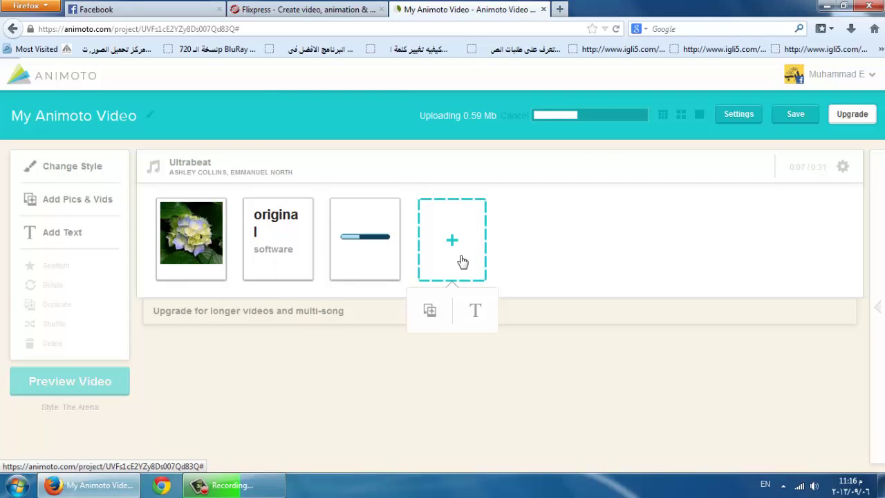
{"action": "left_click", "coordinate": [475, 318]}
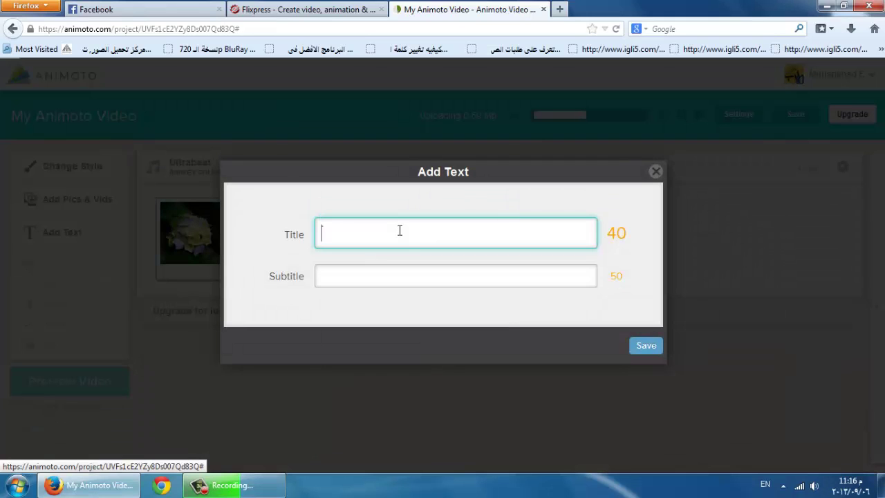
{"action": "type", "text": "muham"}
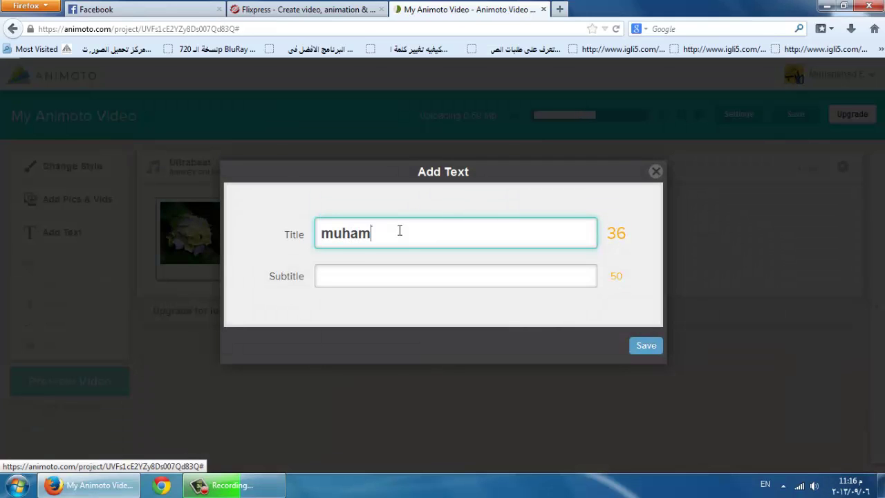
{"action": "type", "text": "mad"}
{"action": "left_click", "coordinate": [404, 278]}
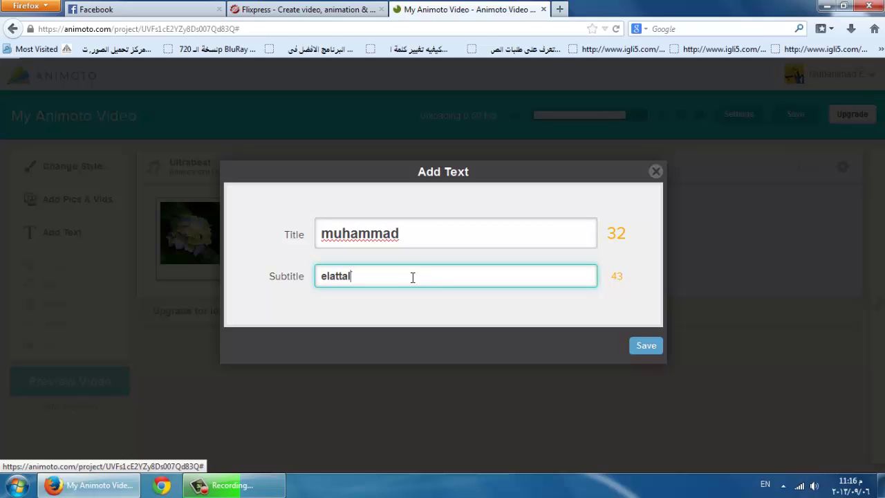
{"action": "type", "text": "elattal"}
{"action": "left_click", "coordinate": [646, 346]}
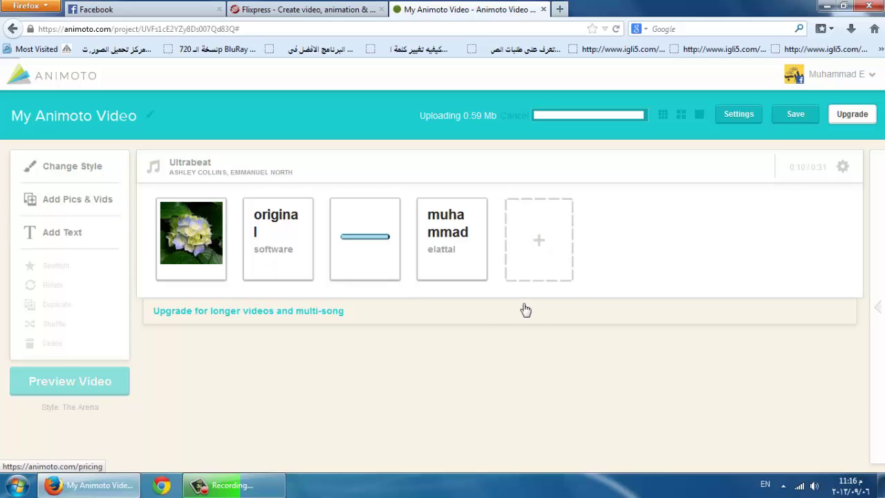
Step: Listen to the song I Want You from the Love/Romance music list and close the list without adding it
{"action": "left_click", "coordinate": [168, 173]}
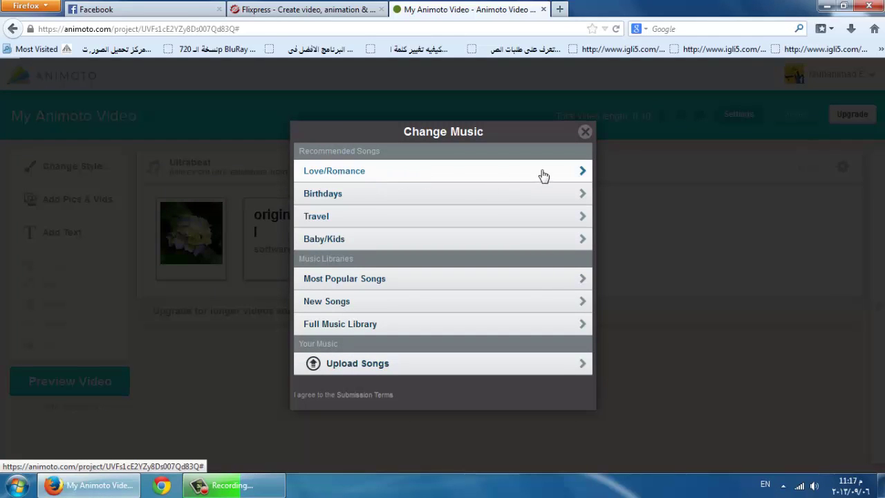
{"action": "left_click", "coordinate": [433, 174]}
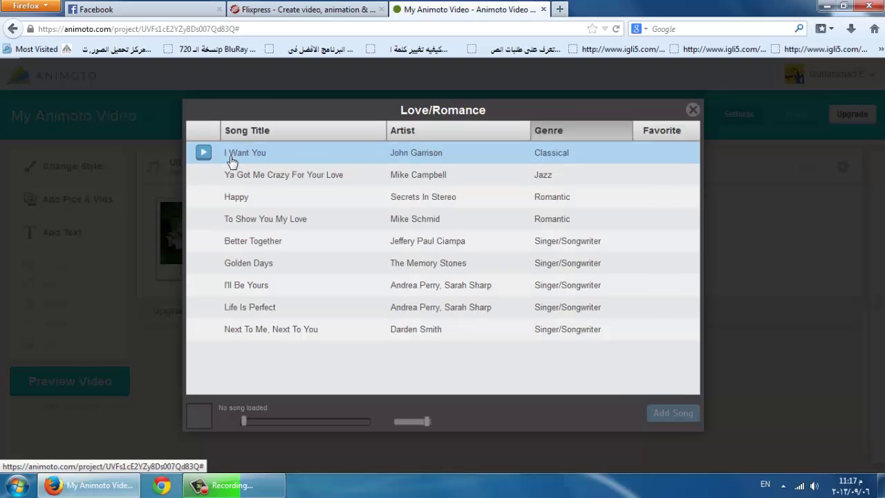
{"action": "left_click", "coordinate": [232, 160]}
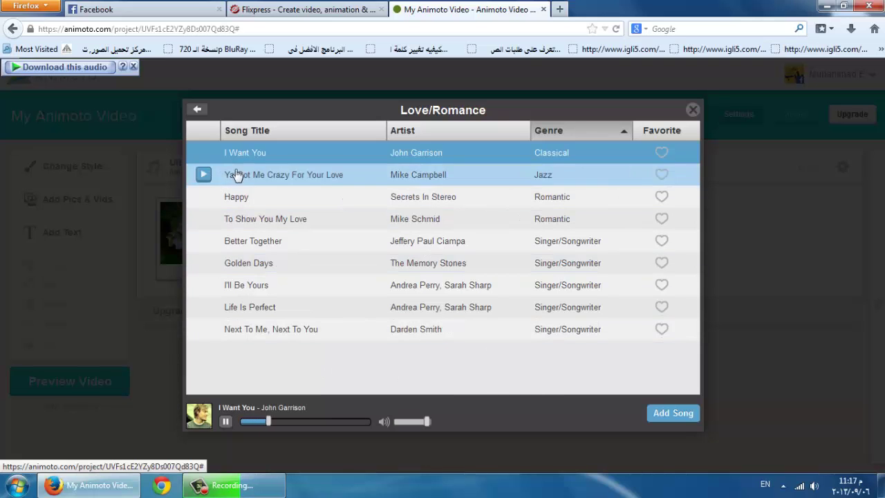
{"action": "left_click", "coordinate": [205, 152]}
{"action": "left_click", "coordinate": [694, 112]}
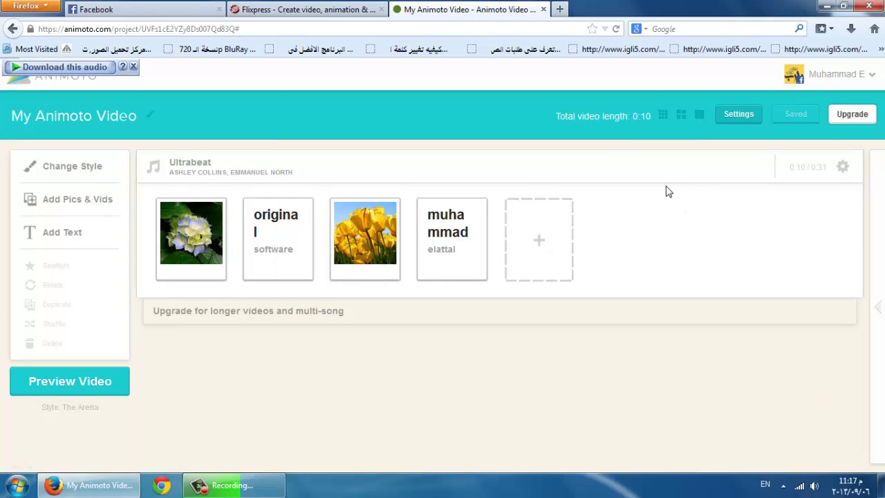
Step: Change the video's style to The Future
{"action": "mouse_move", "coordinate": [179, 255]}
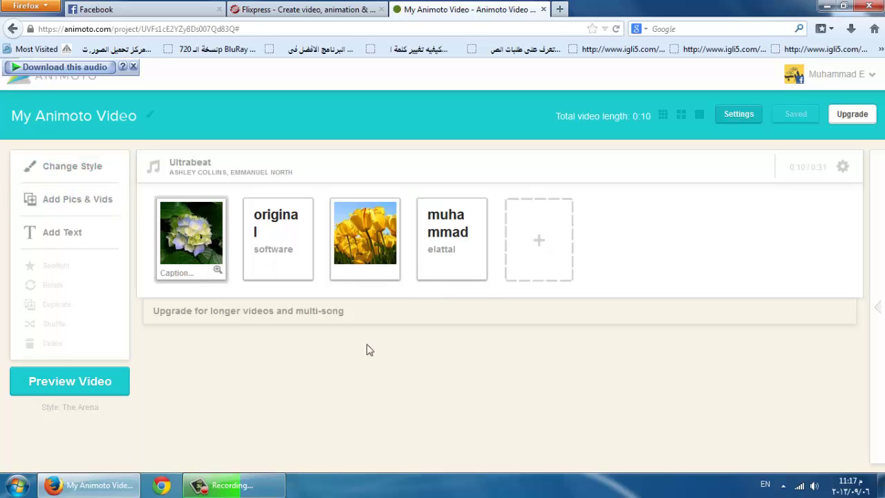
{"action": "mouse_move", "coordinate": [465, 240]}
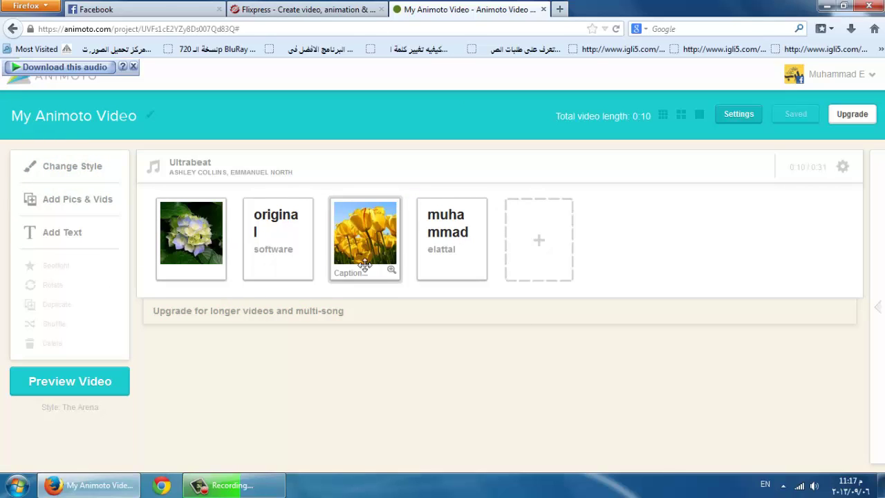
{"action": "left_click", "coordinate": [80, 170]}
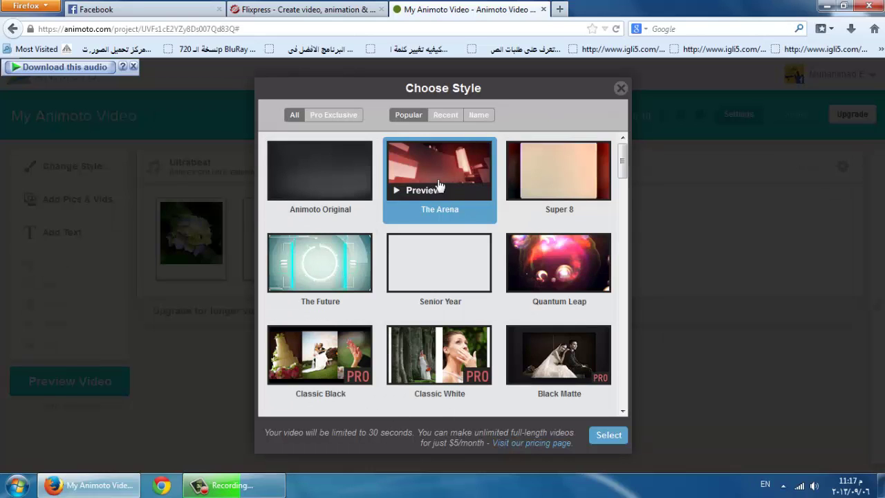
{"action": "left_click", "coordinate": [325, 267]}
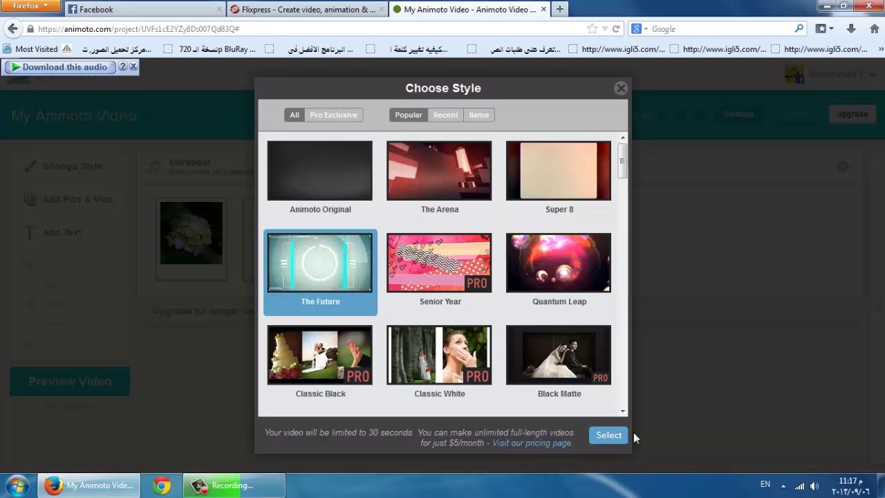
{"action": "left_click", "coordinate": [611, 437]}
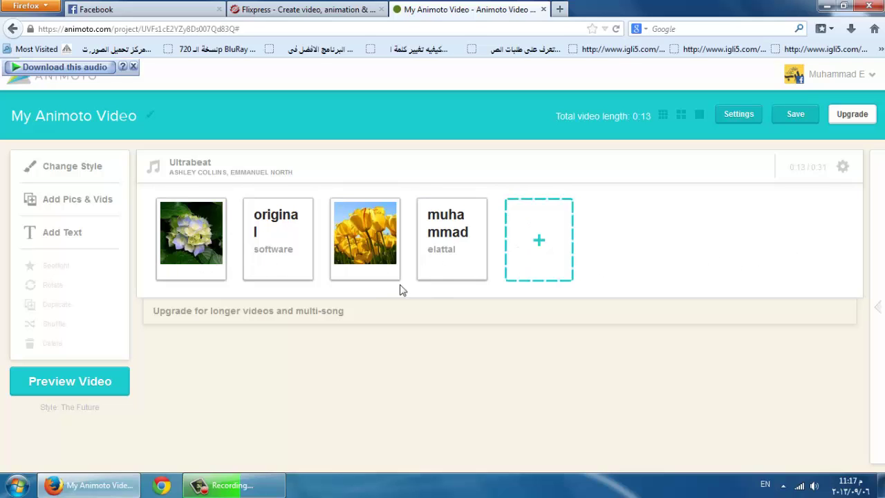
Step: Open the video preview, title the video "intro" and play the preview
{"action": "left_click", "coordinate": [67, 390]}
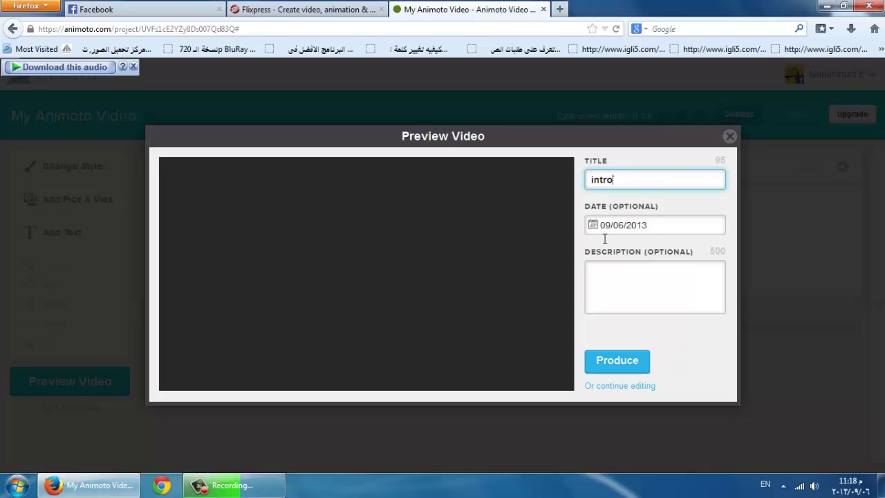
{"action": "left_click", "coordinate": [368, 281]}
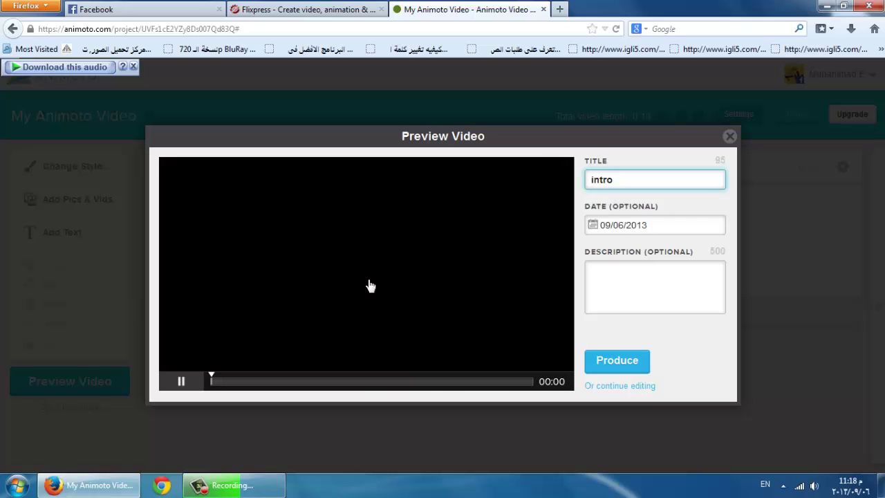
{"action": "left_click", "coordinate": [368, 284]}
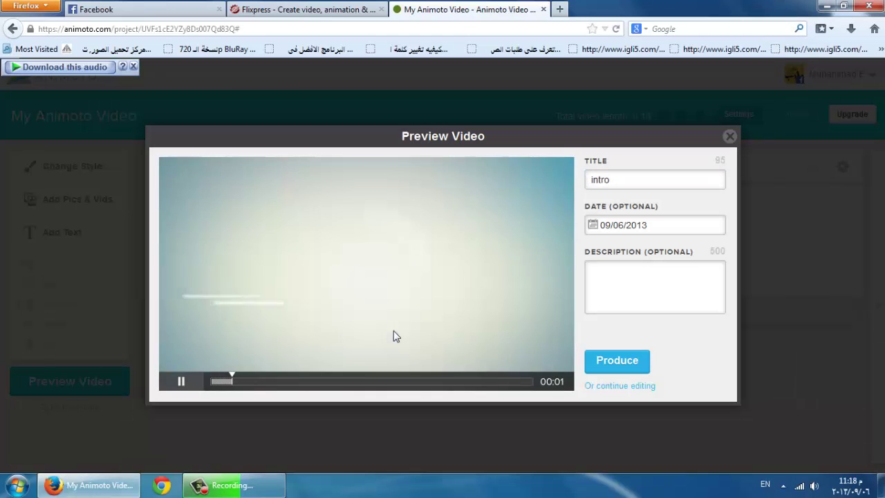
Step: Finish reviewing the video preview and produce the video
{"action": "mouse_move", "coordinate": [228, 381]}
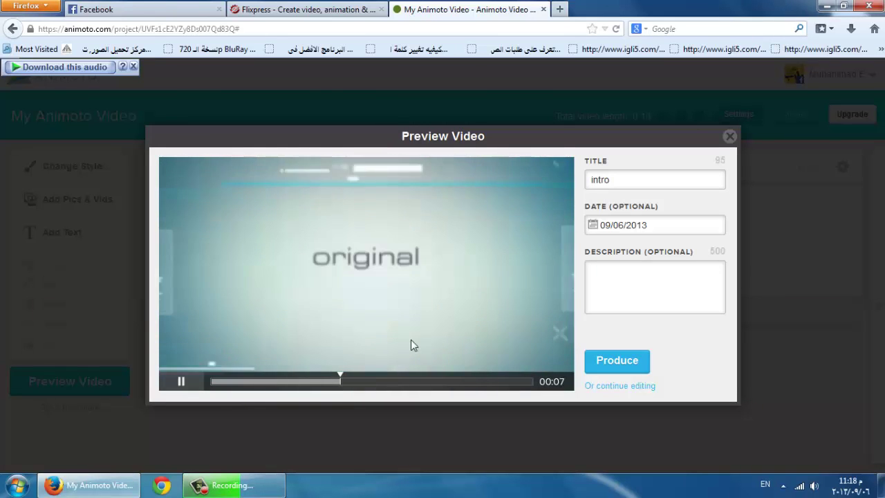
{"action": "left_click", "coordinate": [385, 290]}
{"action": "left_click", "coordinate": [365, 381]}
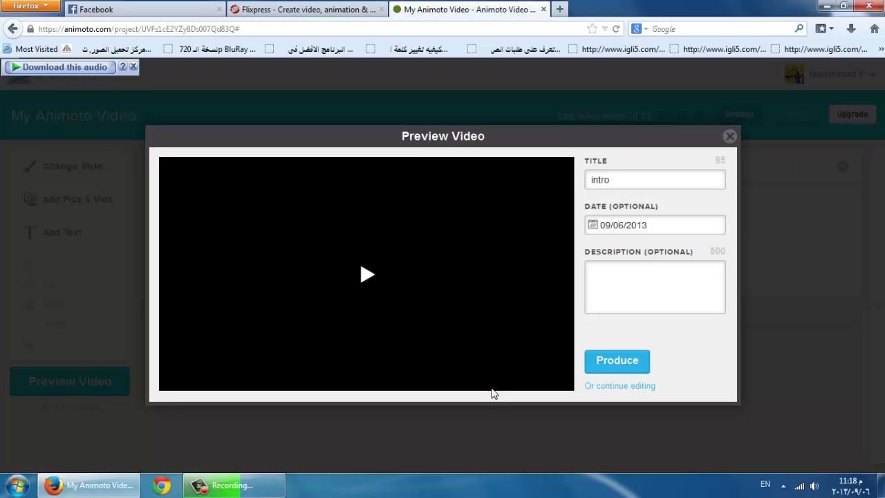
{"action": "left_click", "coordinate": [622, 367]}
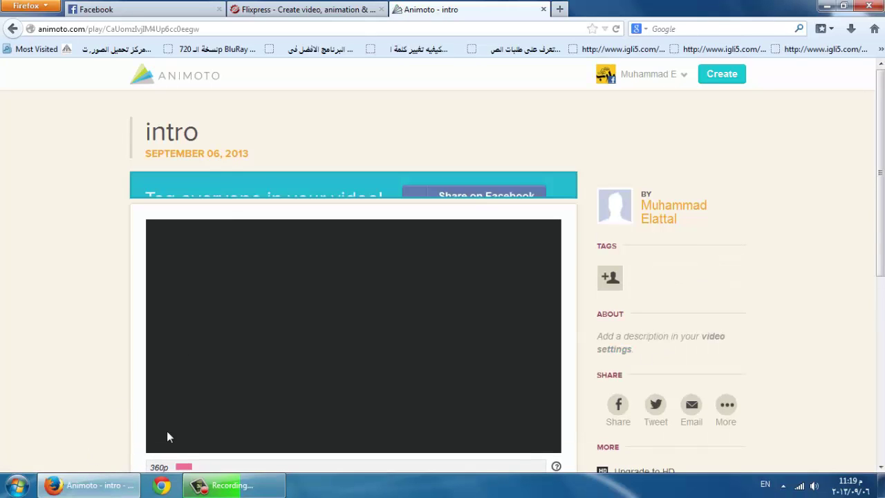
Step: Play the opening seconds of the produced intro video on its page and pause it
{"action": "scroll", "coordinate": [315, 358], "scroll_direction": "down", "scroll_amount": 3}
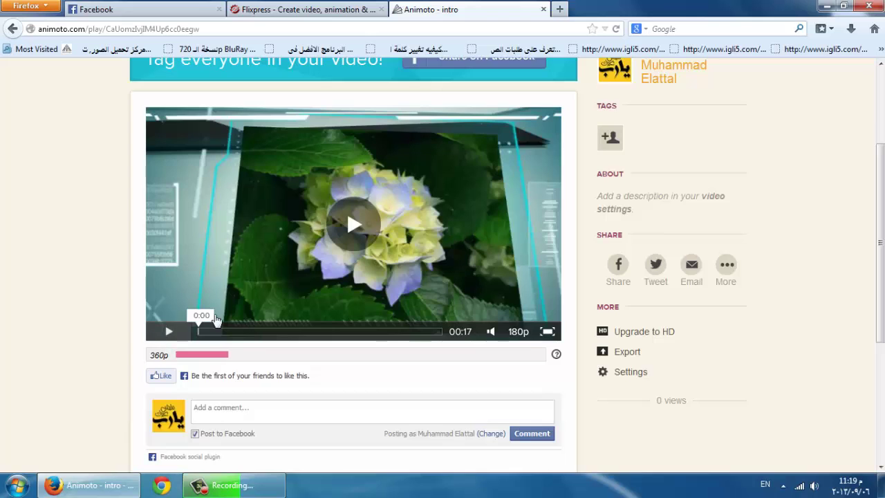
{"action": "scroll", "coordinate": [368, 270], "scroll_direction": "up", "scroll_amount": 2}
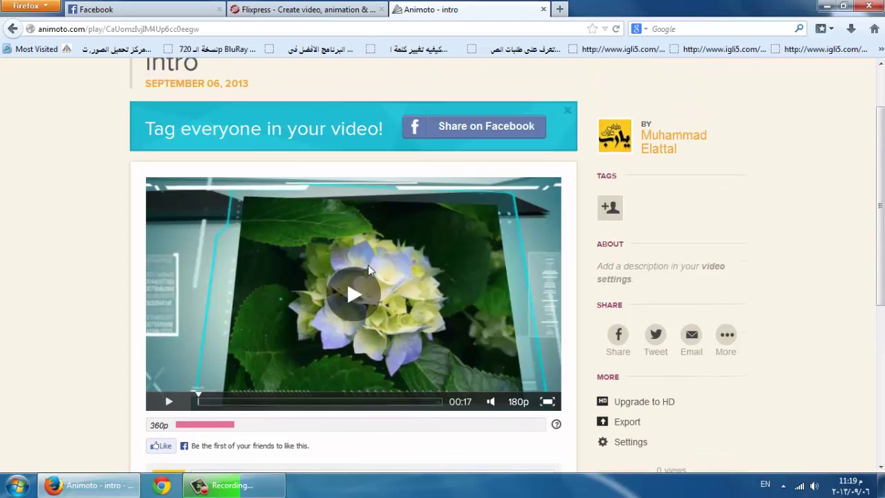
{"action": "left_click", "coordinate": [169, 404]}
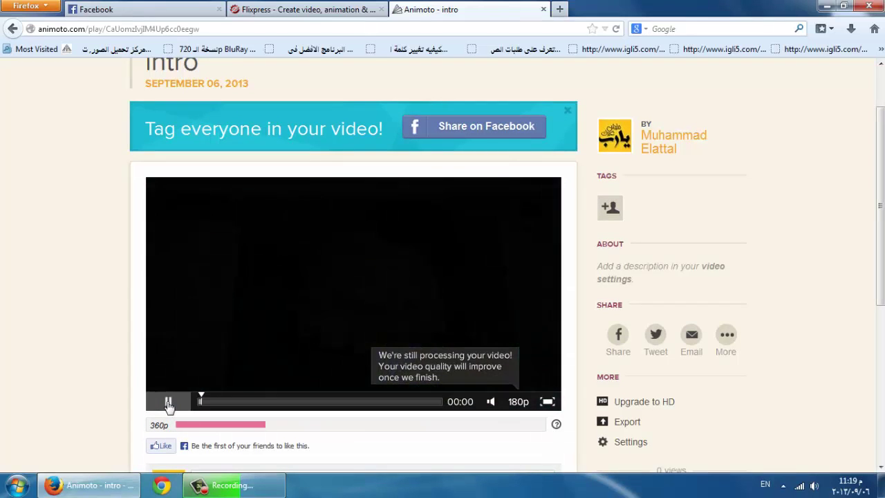
{"action": "left_click", "coordinate": [169, 402]}
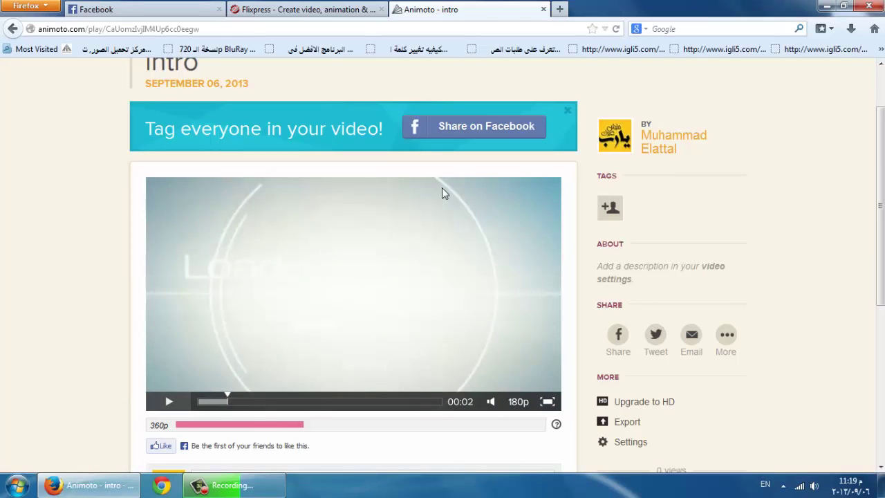
Step: Reload the video page, start the 360p version to bring up the IDM download option, and pause it
{"action": "left_click", "coordinate": [617, 29]}
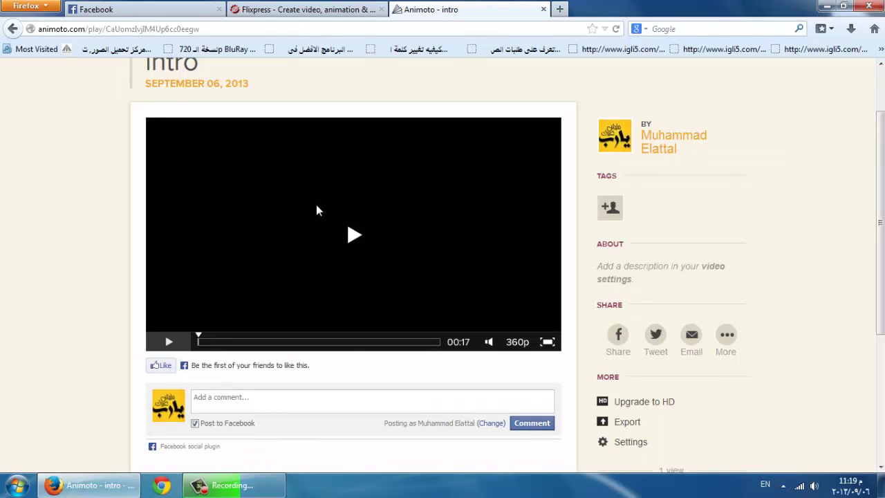
{"action": "left_click", "coordinate": [354, 236]}
{"action": "mouse_move", "coordinate": [360, 235]}
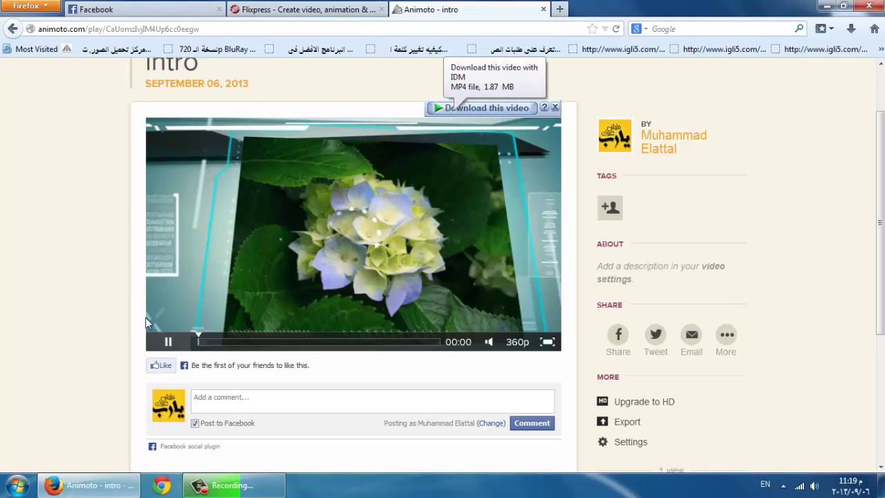
{"action": "left_click", "coordinate": [169, 342]}
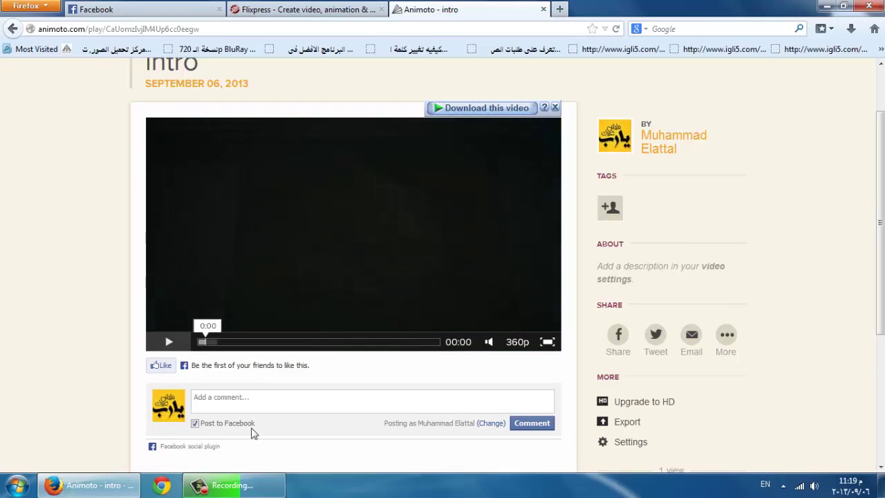
Step: Download the intro video with IDM as animoto_360p.mp4 into the Downloads\Video folder
{"action": "left_click", "coordinate": [494, 114]}
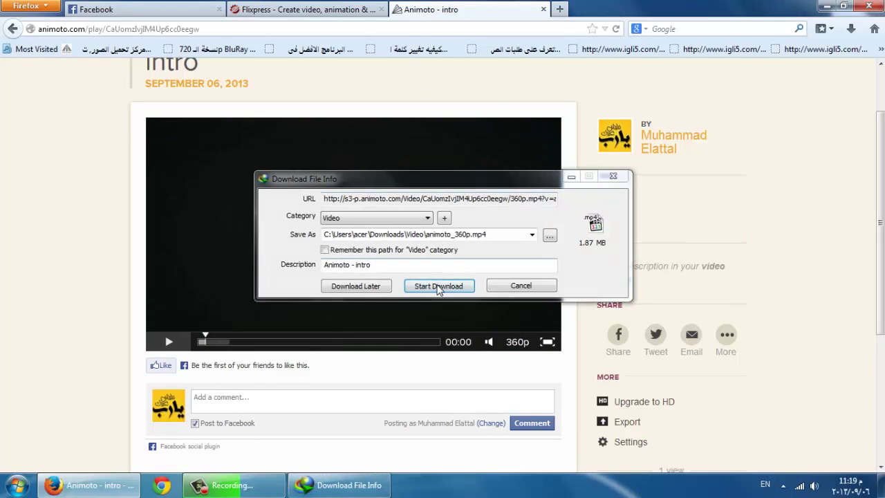
{"action": "left_click", "coordinate": [438, 287]}
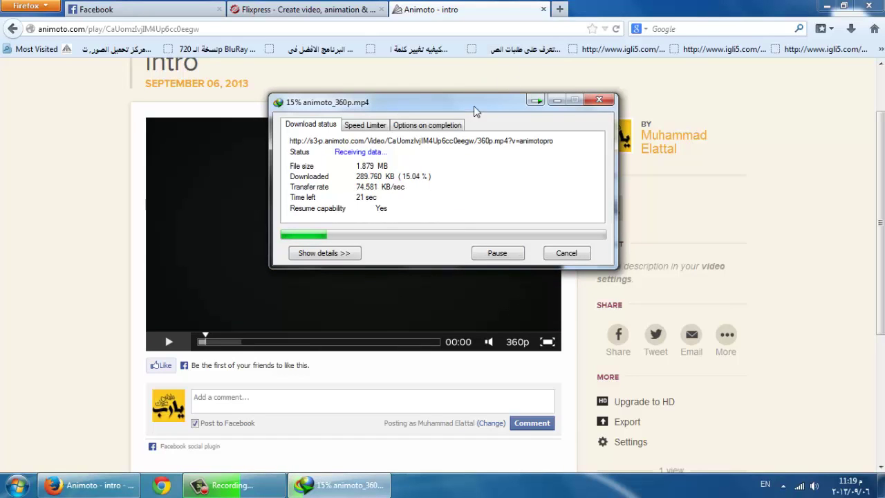
{"action": "left_click_drag", "start_coordinate": [474, 104], "coordinate": [453, 167]}
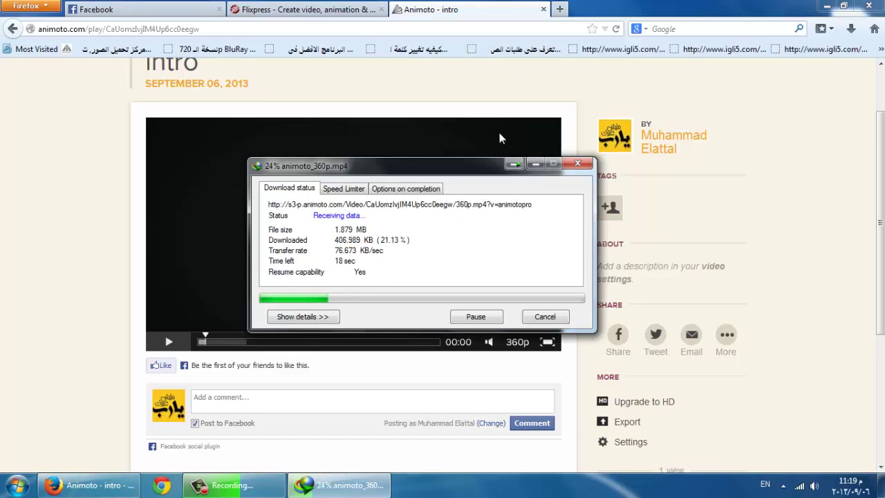
{"action": "left_click", "coordinate": [484, 10]}
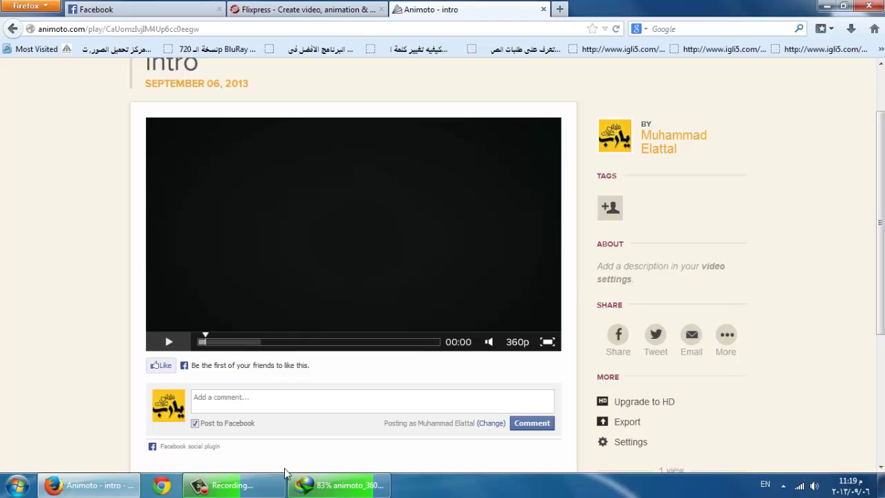
{"action": "left_click", "coordinate": [304, 485]}
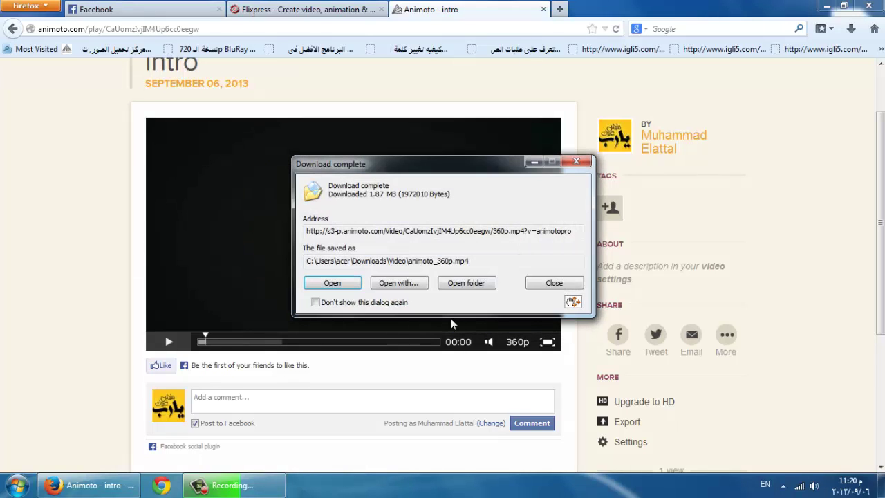
Step: Open the download's folder and watch animoto_360p, partly in full screen, closing the player when done
{"action": "left_click", "coordinate": [466, 283]}
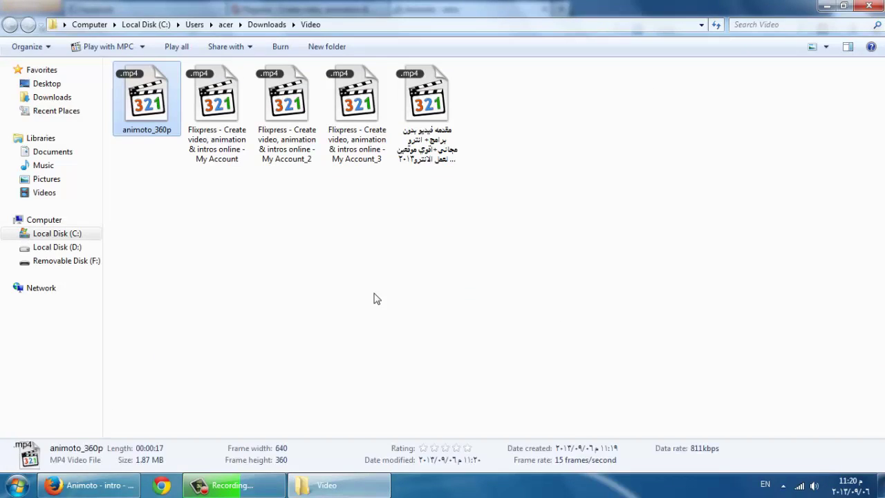
{"action": "left_click", "coordinate": [193, 188]}
{"action": "left_click", "coordinate": [146, 114]}
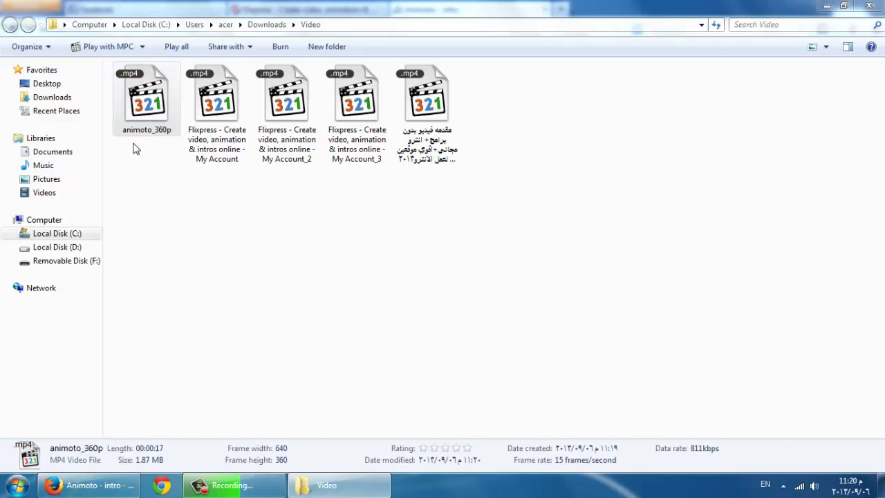
{"action": "double_click", "coordinate": [147, 141]}
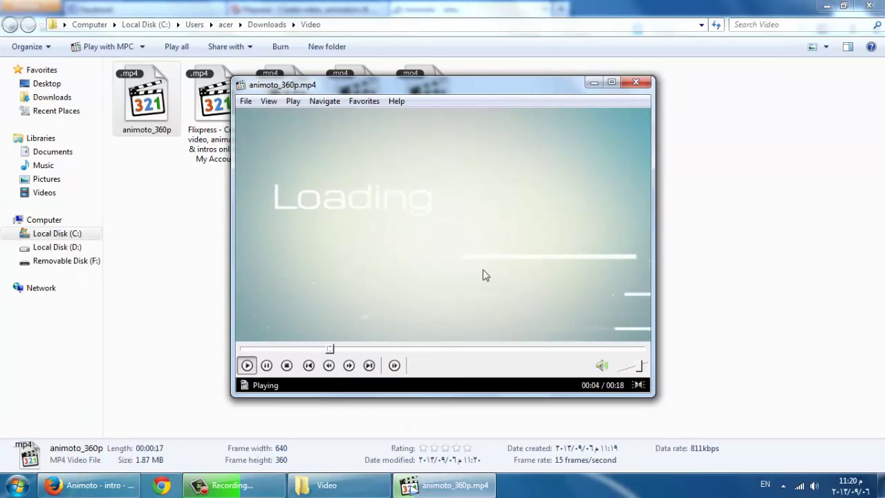
{"action": "double_click", "coordinate": [484, 272]}
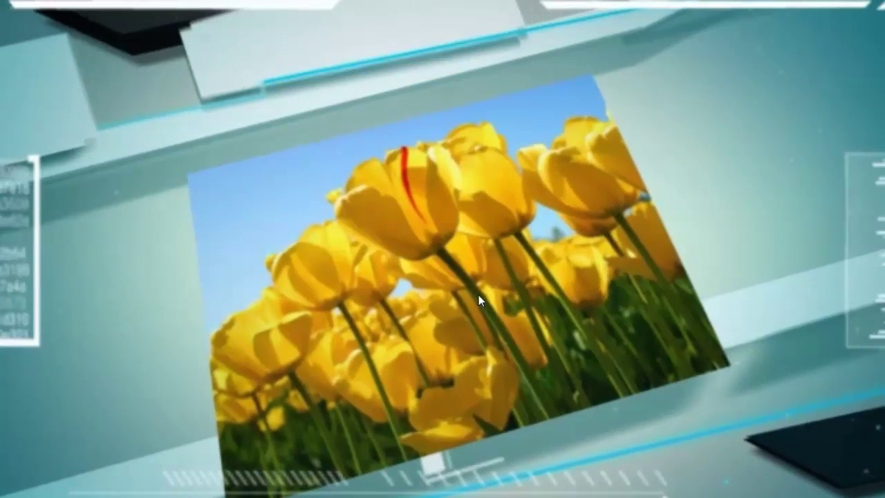
{"action": "double_click", "coordinate": [479, 294]}
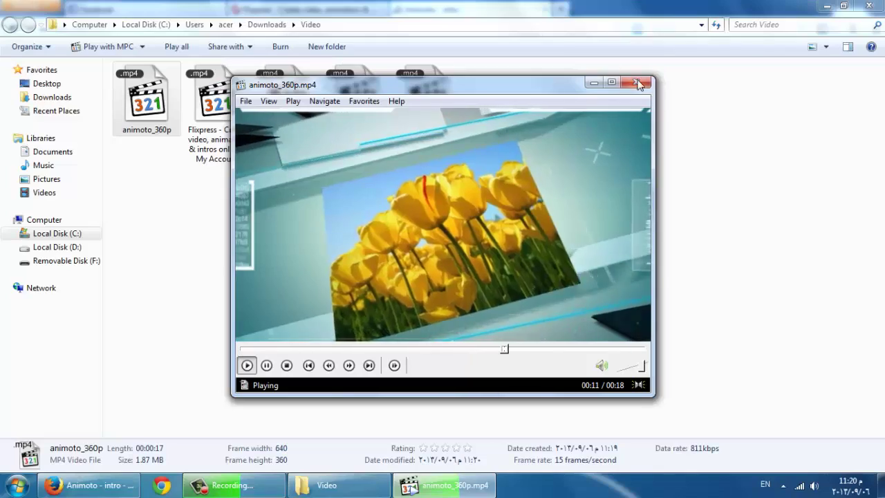
{"action": "key", "text": "alt+F4"}
Step: Play the first downloaded Flixpress intro video, "Flixpress - Create video, animation & intros online - My Account"
{"action": "double_click", "coordinate": [240, 135]}
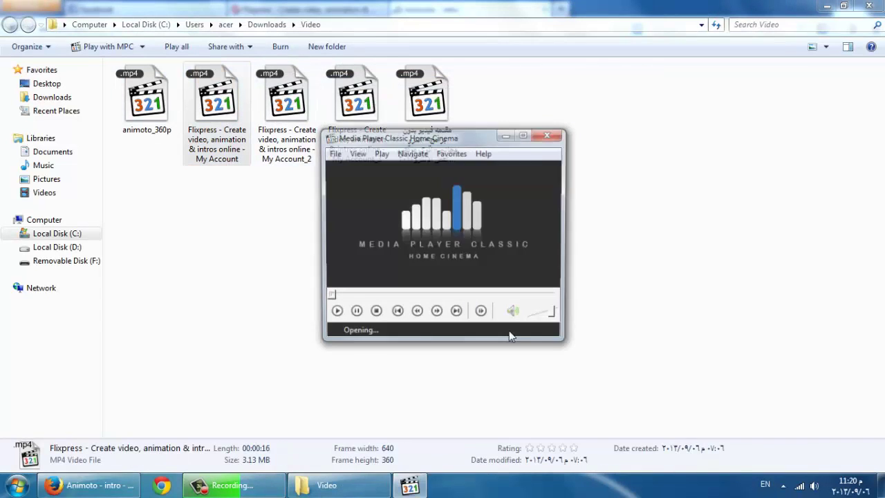